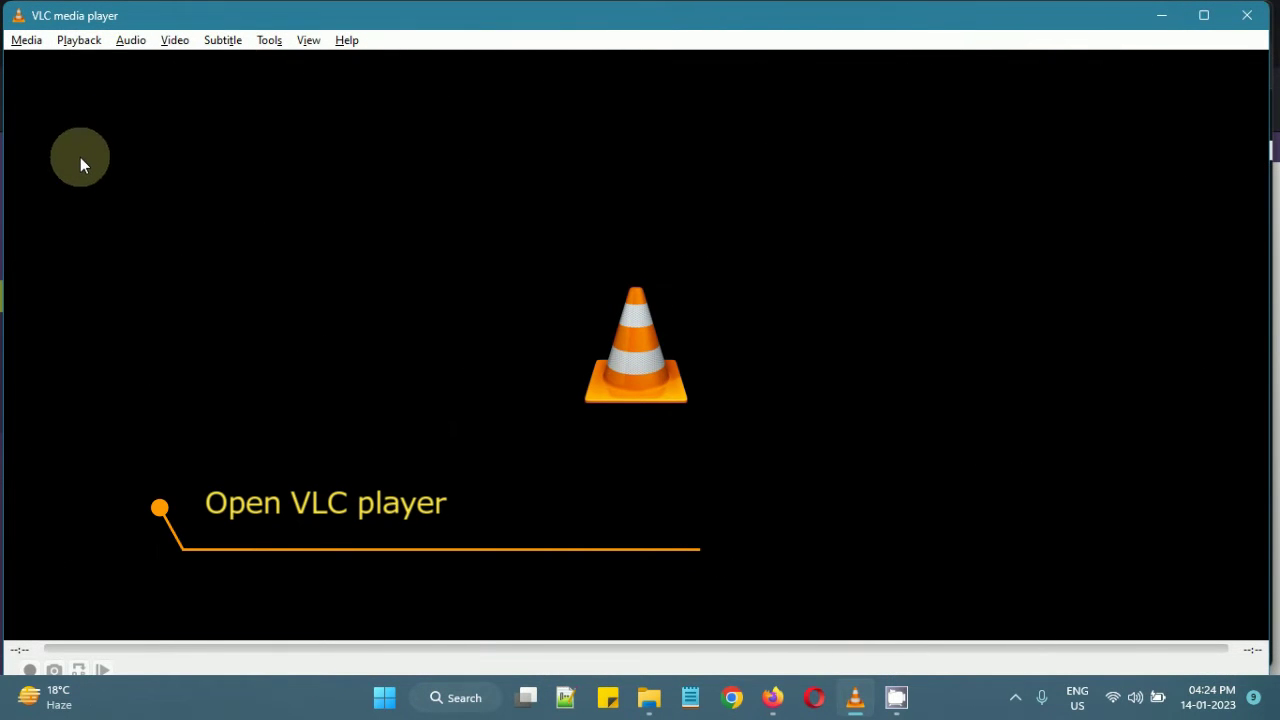
- Open the media conversion dialog and remove the already listed video from its file selection
left_click(27, 42)
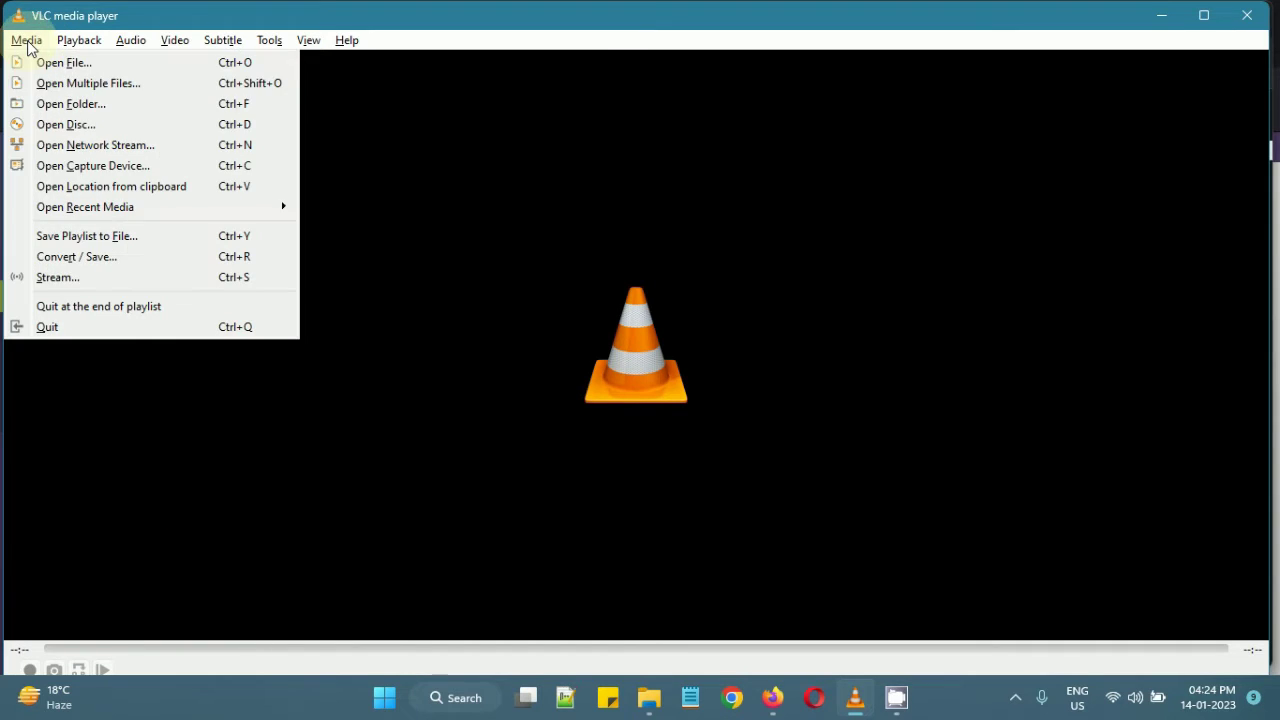
left_click(108, 262)
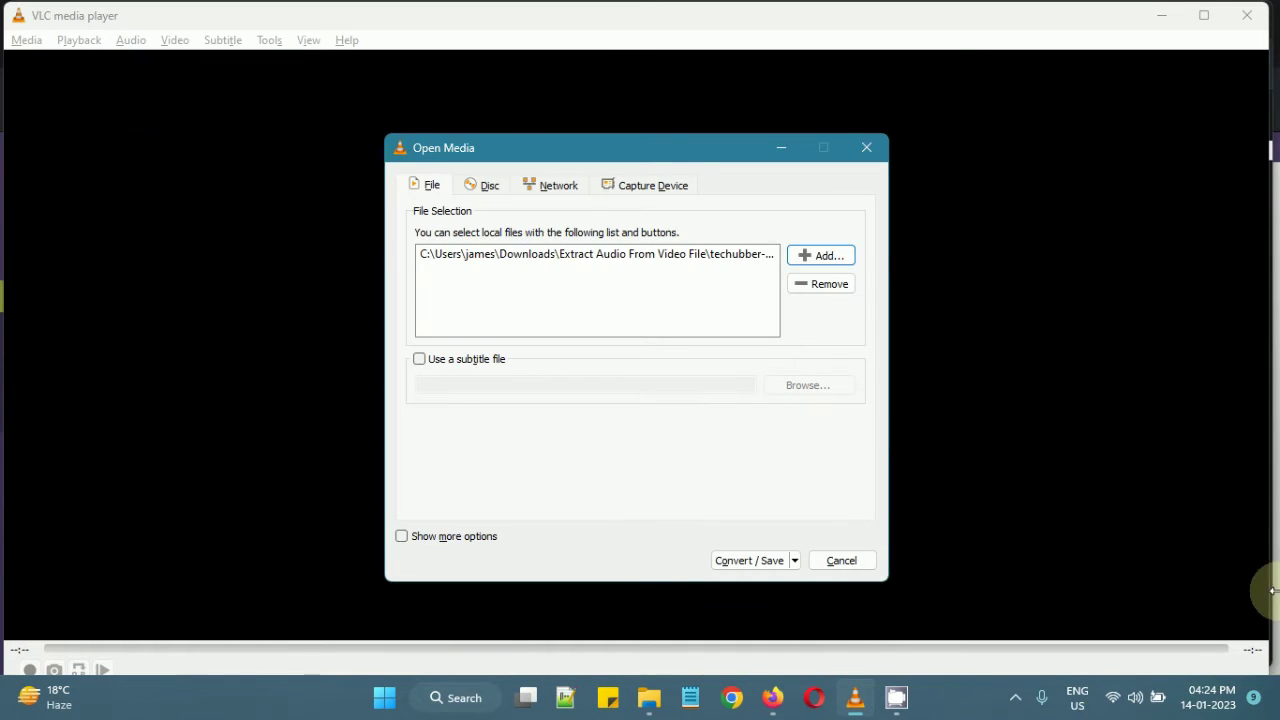
left_click(746, 254)
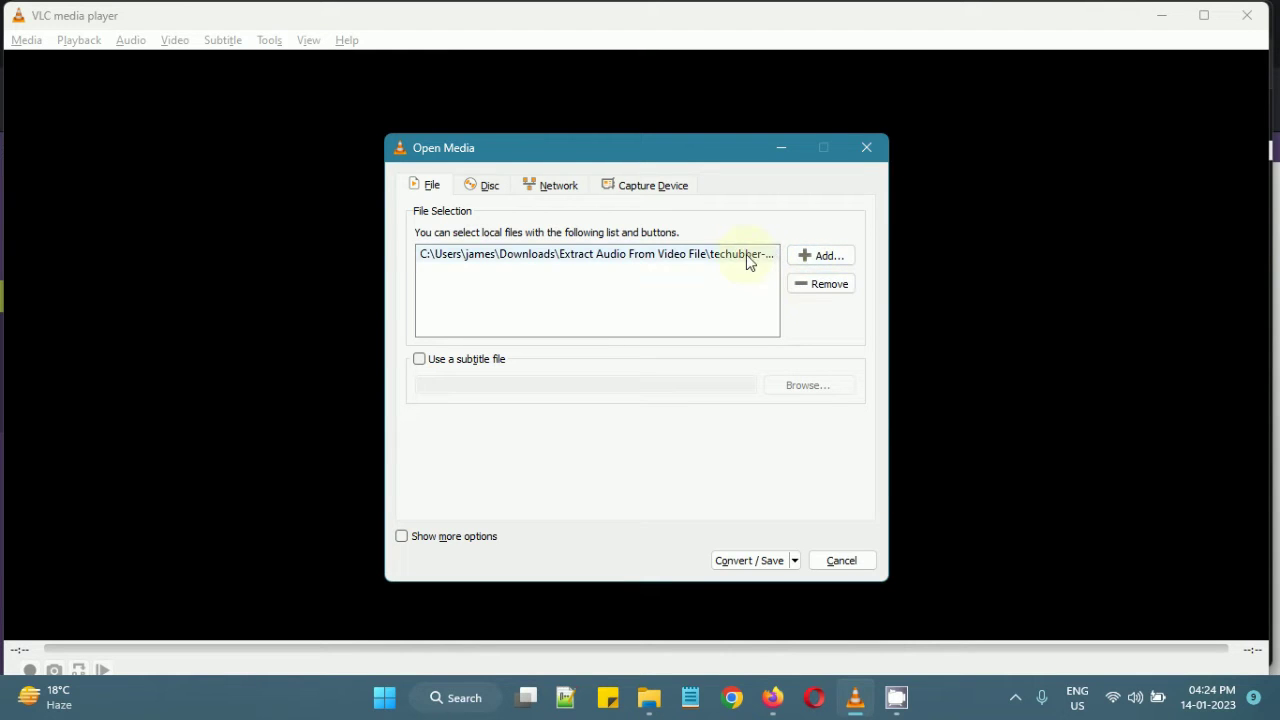
left_click(829, 284)
left_click(822, 257)
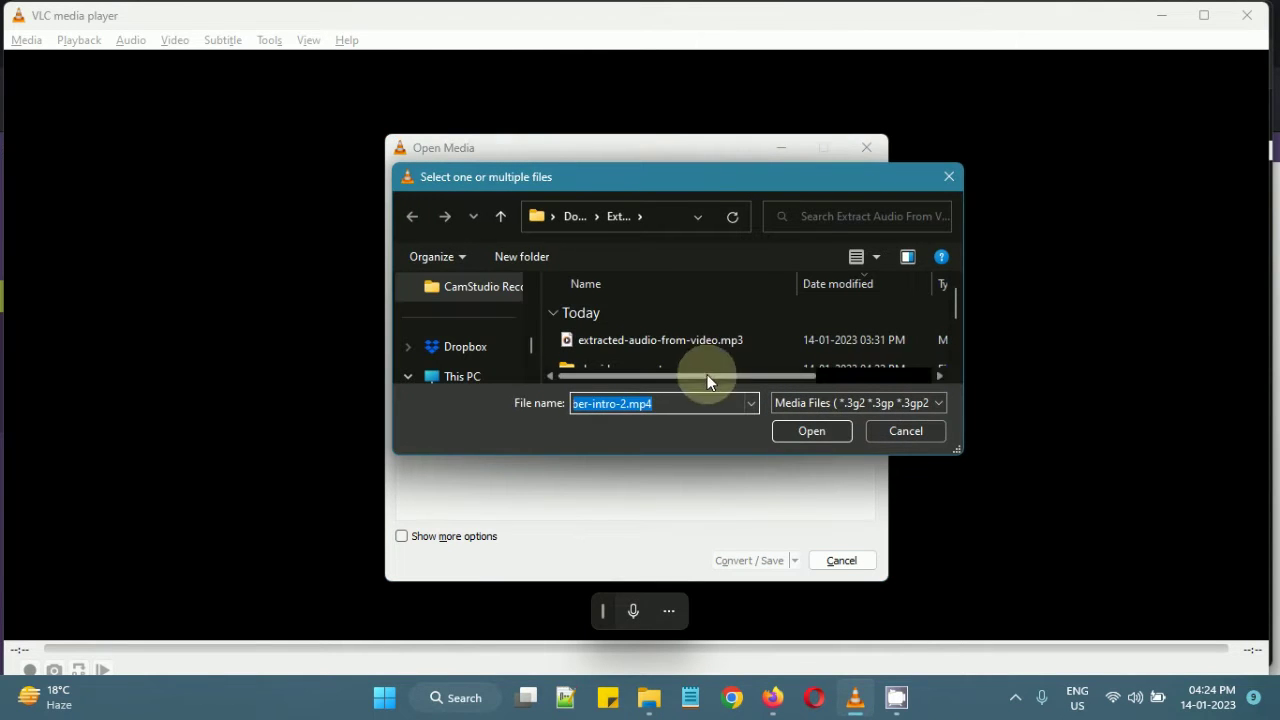
left_click(948, 177)
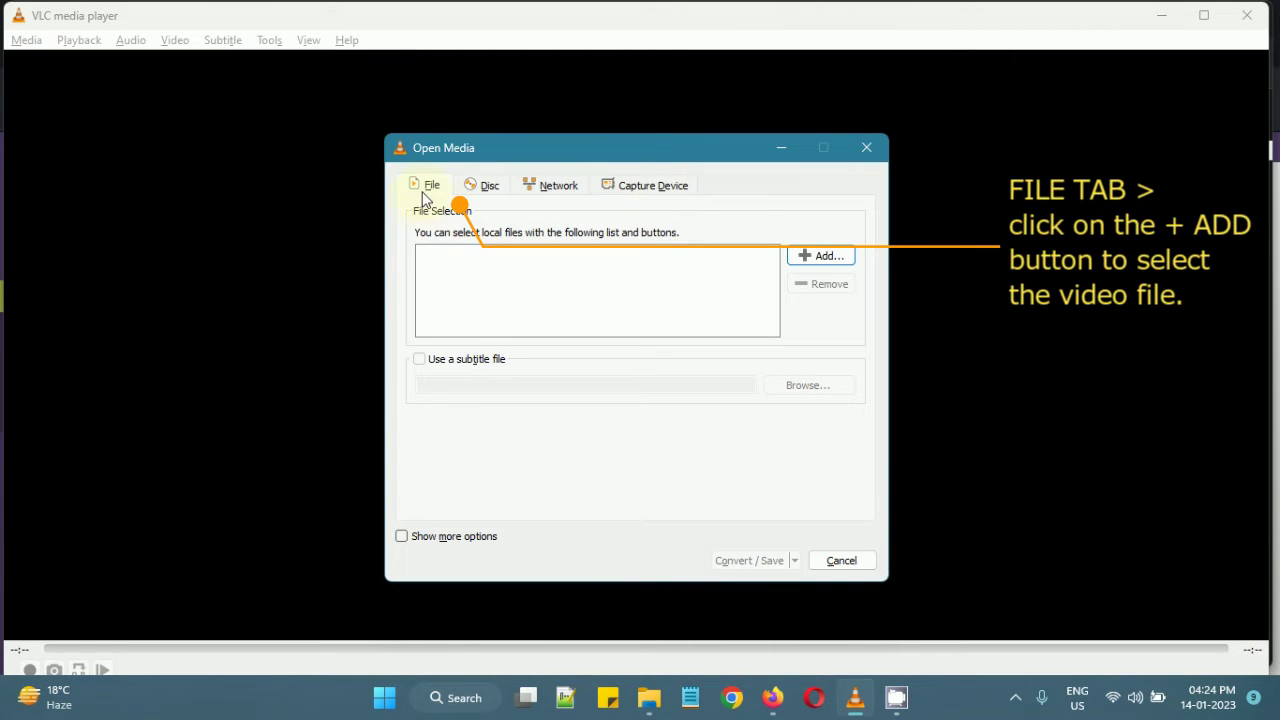
- Add vlc video converter.avi from the vlc video converter folder as the source and proceed to its conversion settings
left_click(812, 258)
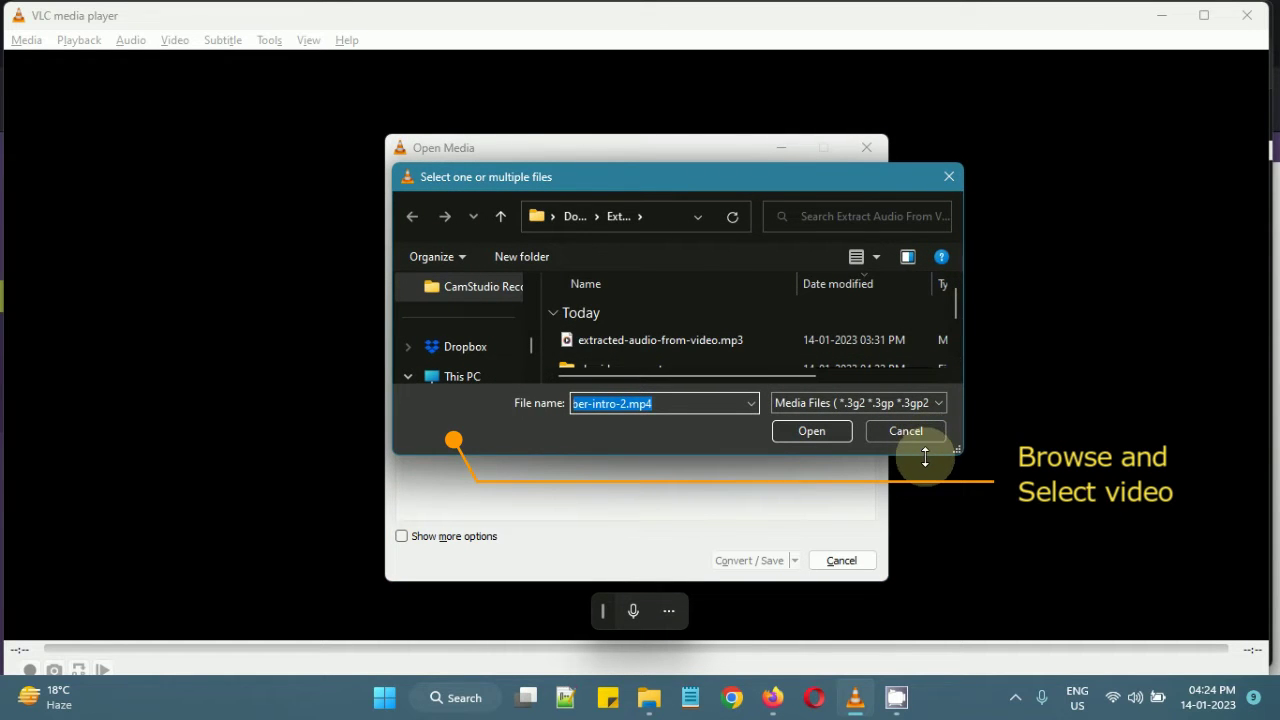
left_click_drag(926, 454, 920, 535)
double_click(650, 371)
left_click(640, 345)
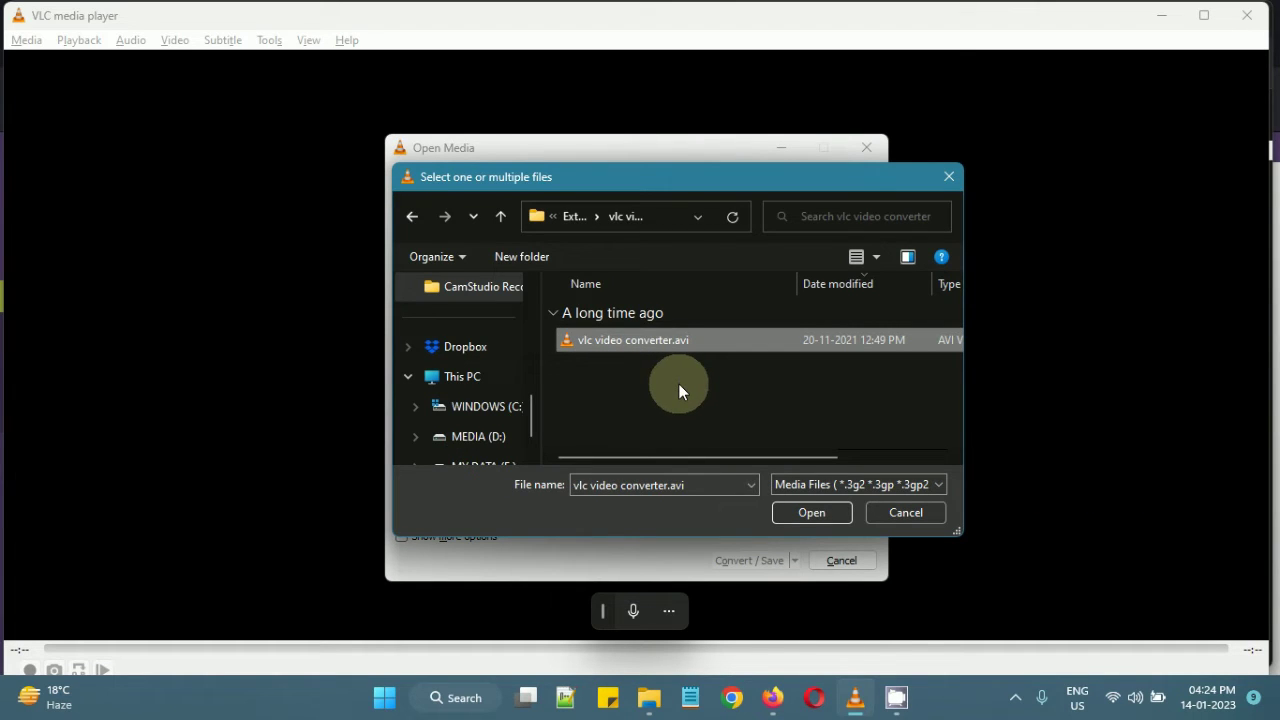
left_click(797, 512)
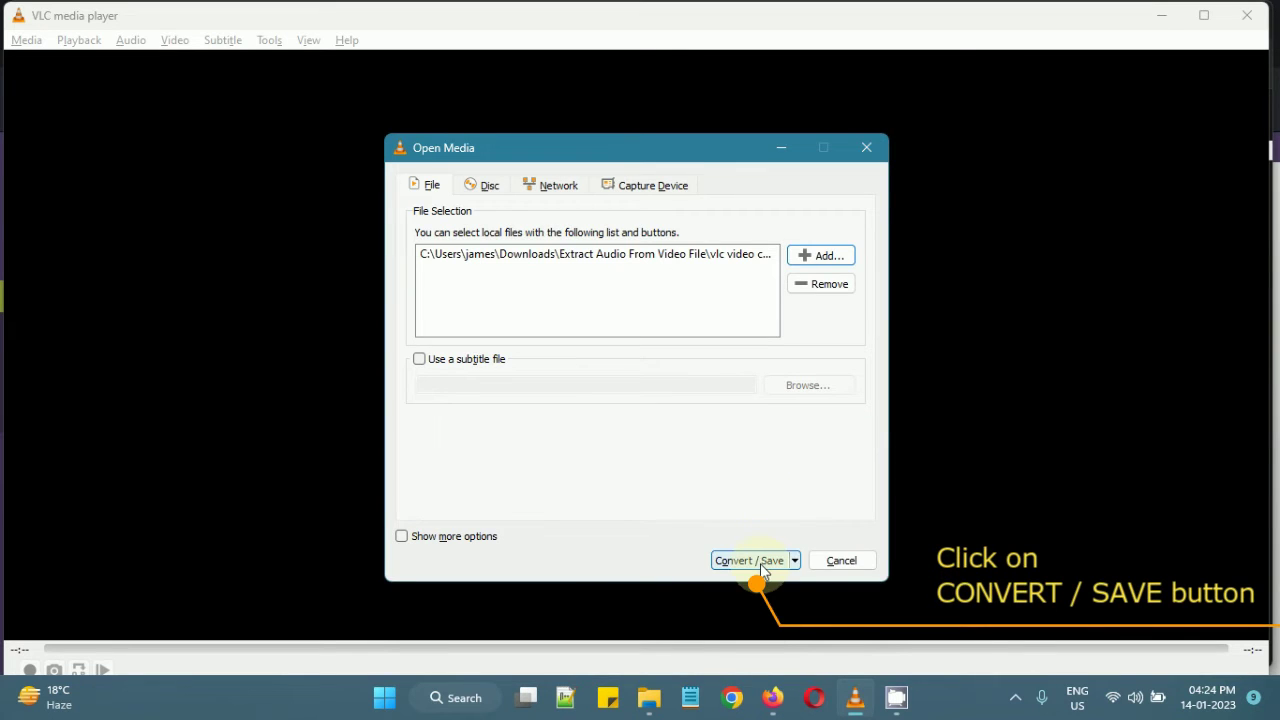
left_click(750, 561)
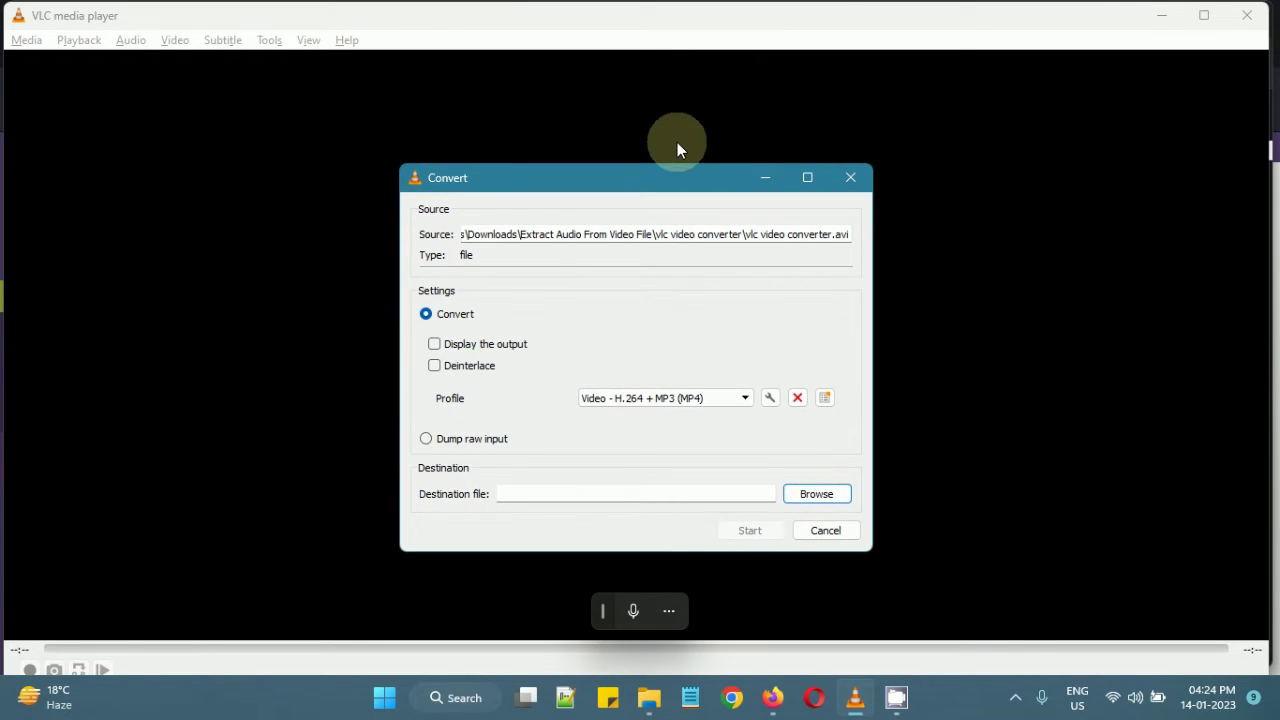
- Review the available audio, video and device output profiles, leaving Video - H.264 + MP3 (MP4) selected
left_click_drag(670, 192, 602, 132)
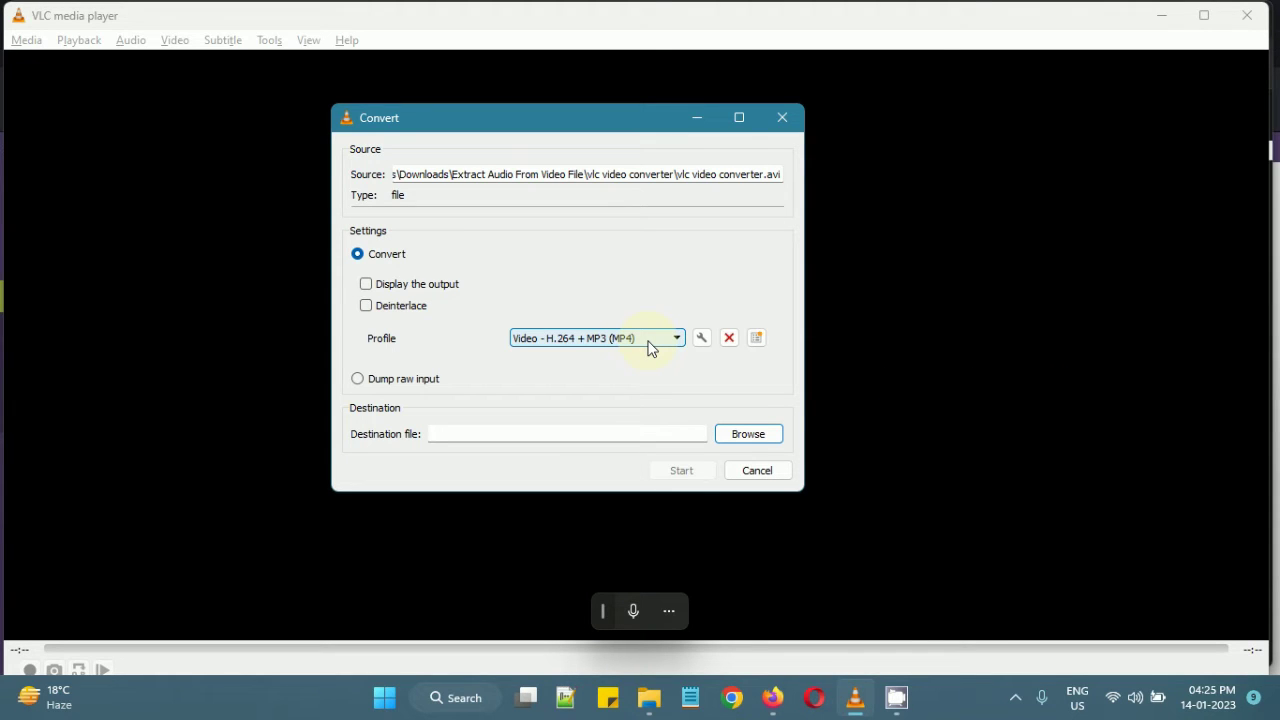
left_click(650, 345)
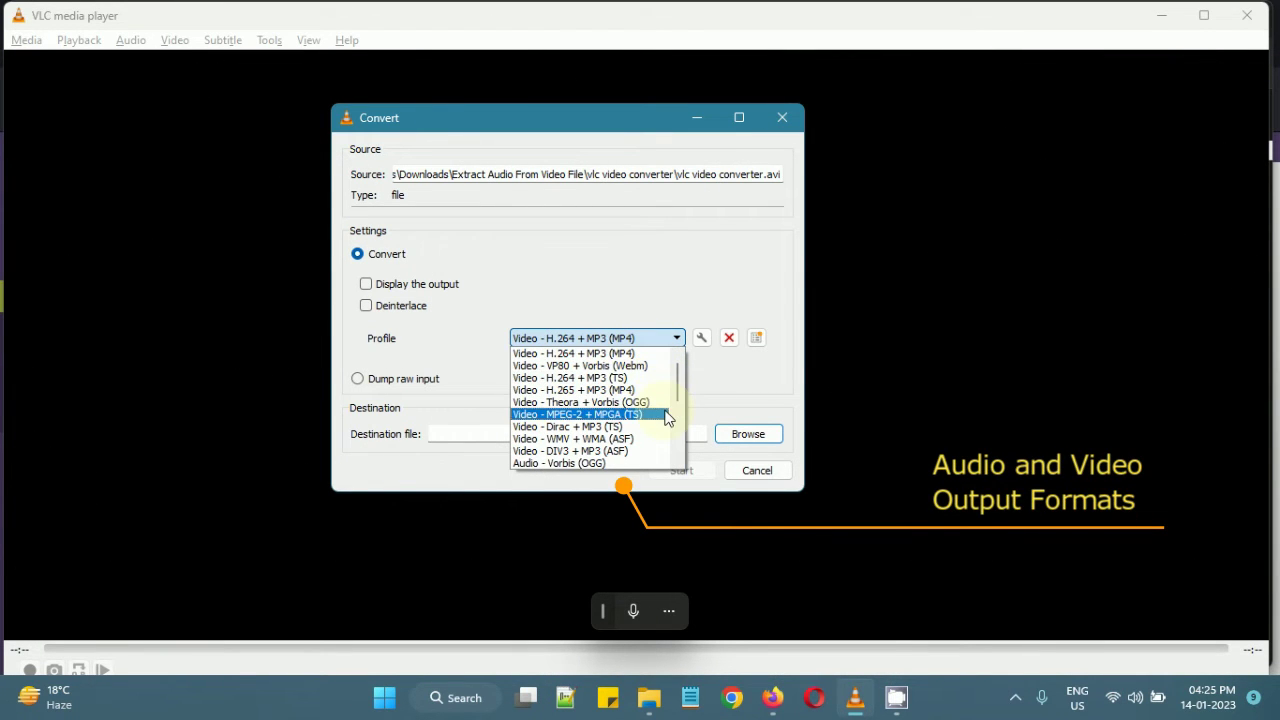
scroll(680, 407, "down", 1)
scroll(680, 407, "down", 1)
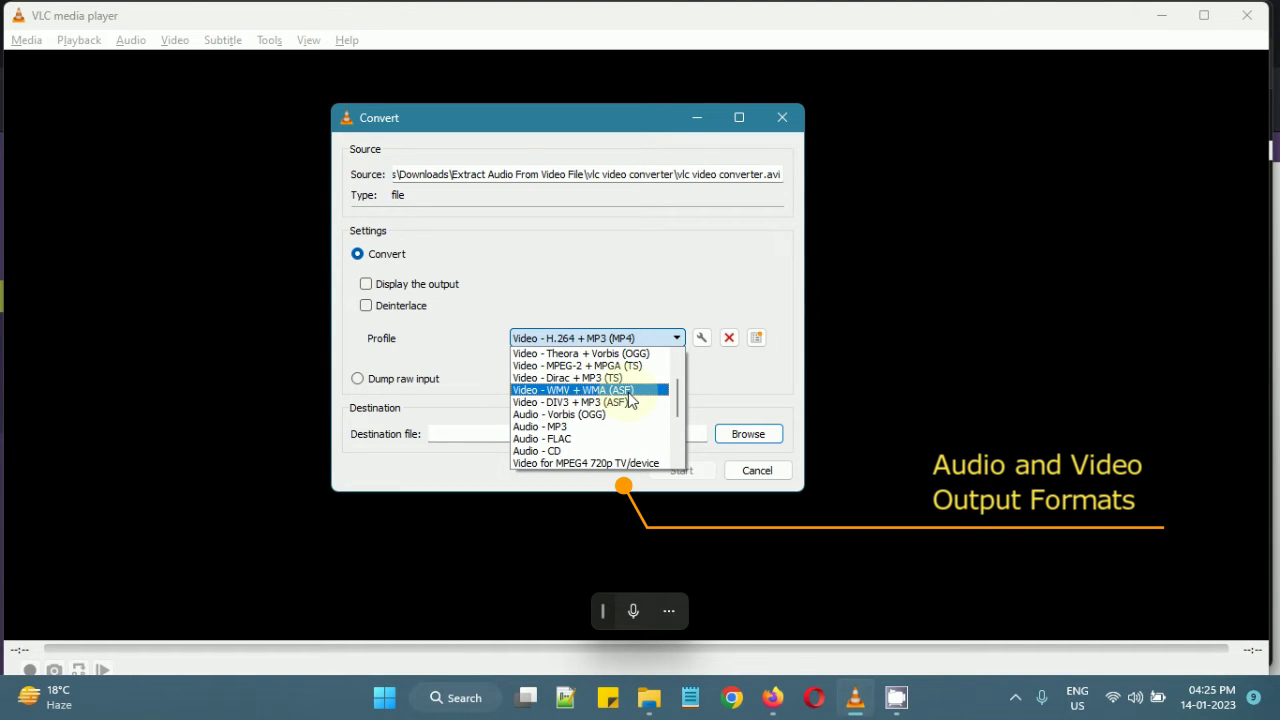
left_click_drag(678, 396, 678, 440)
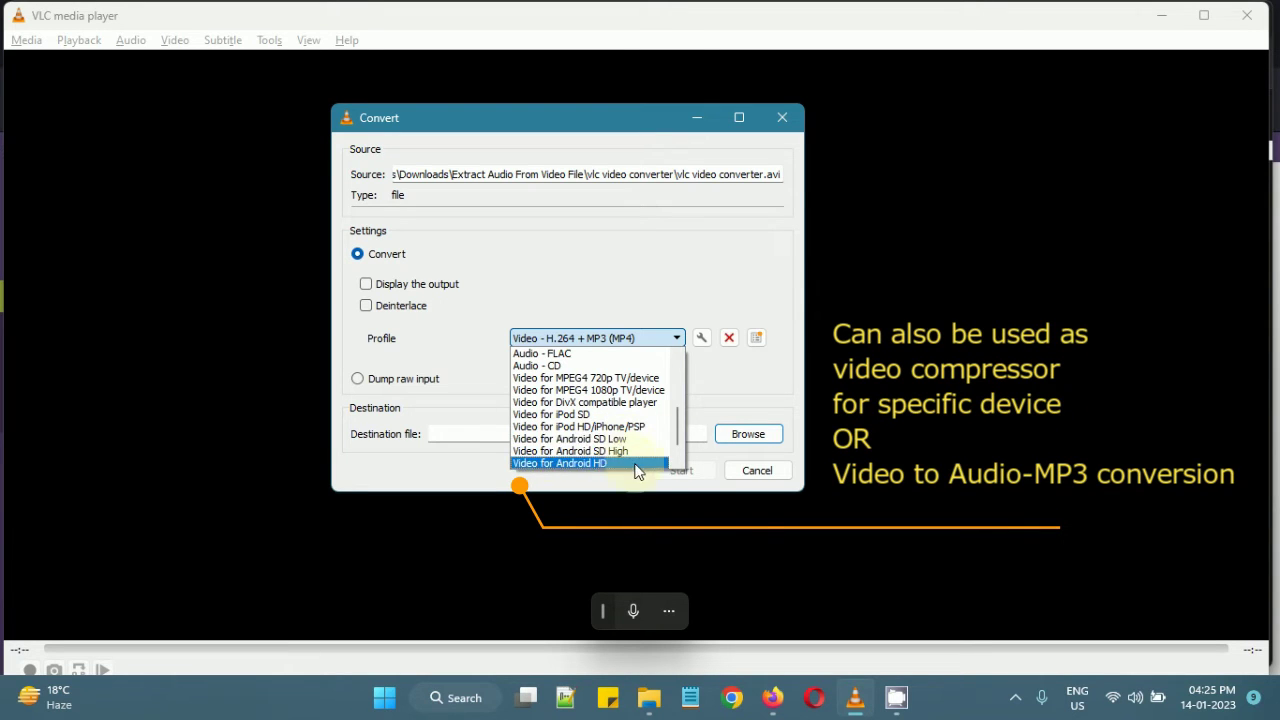
scroll(640, 455, "down", 1)
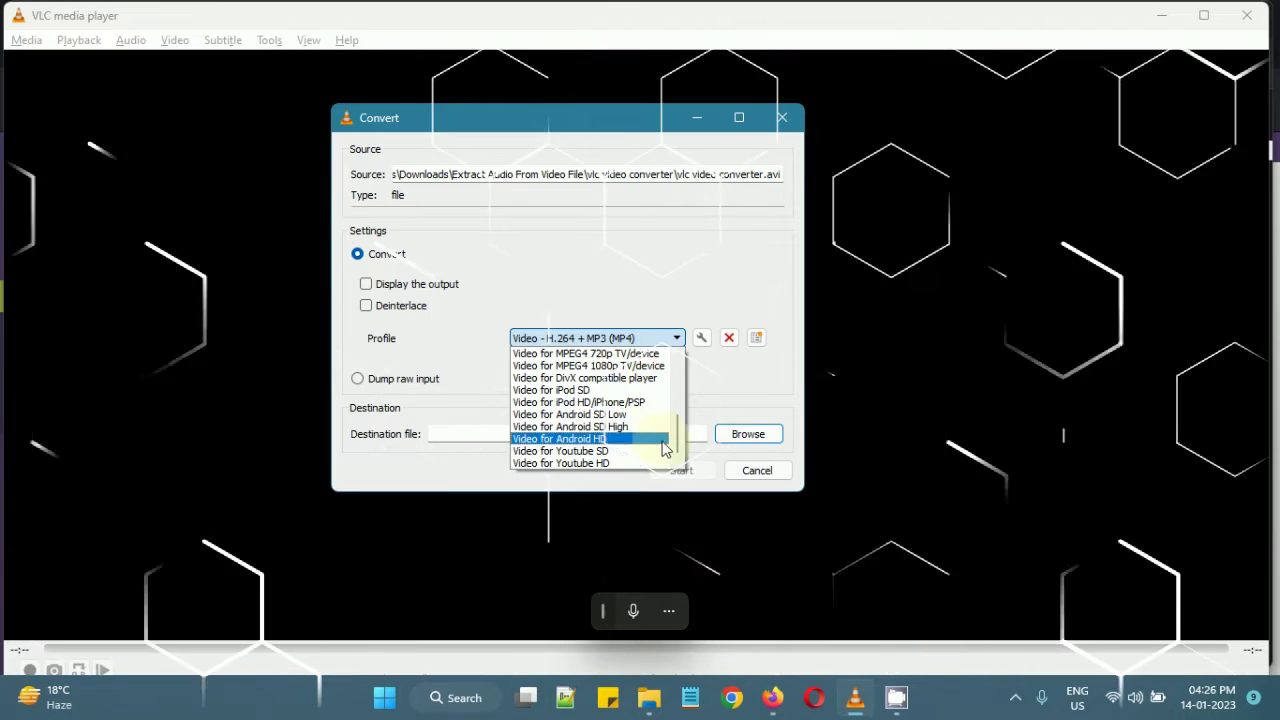
left_click_drag(676, 448, 678, 380)
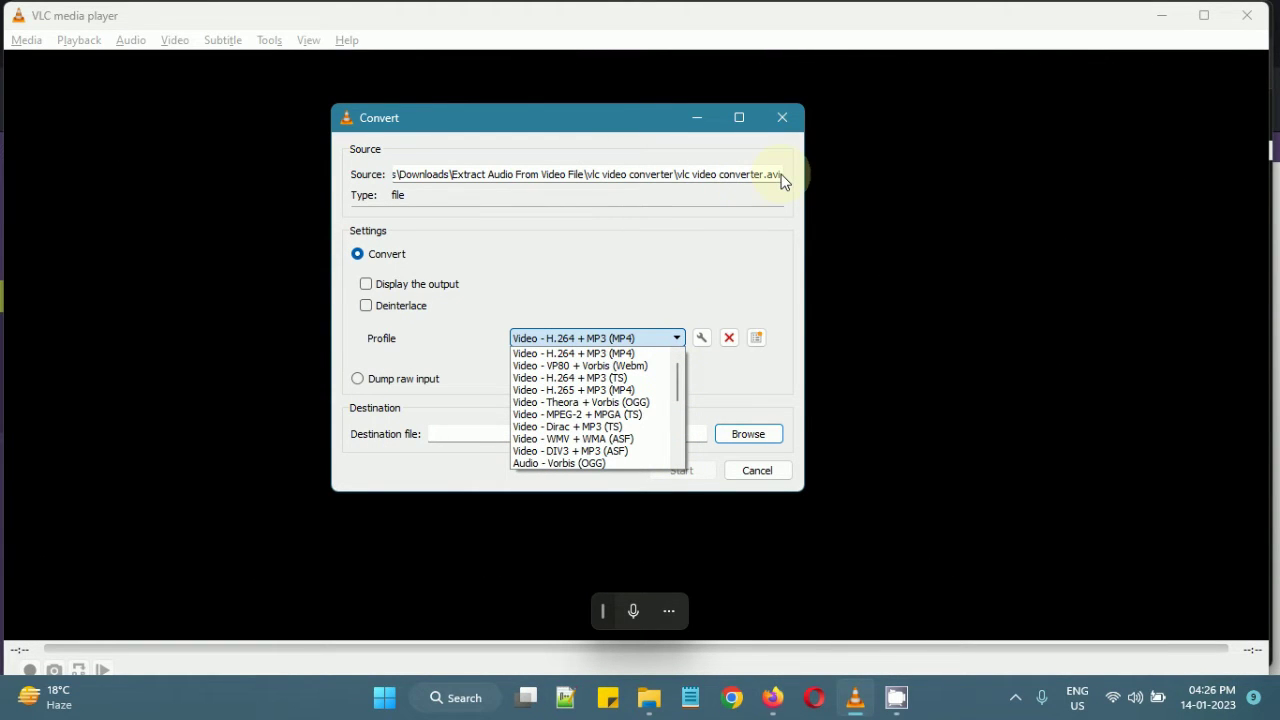
left_click(634, 340)
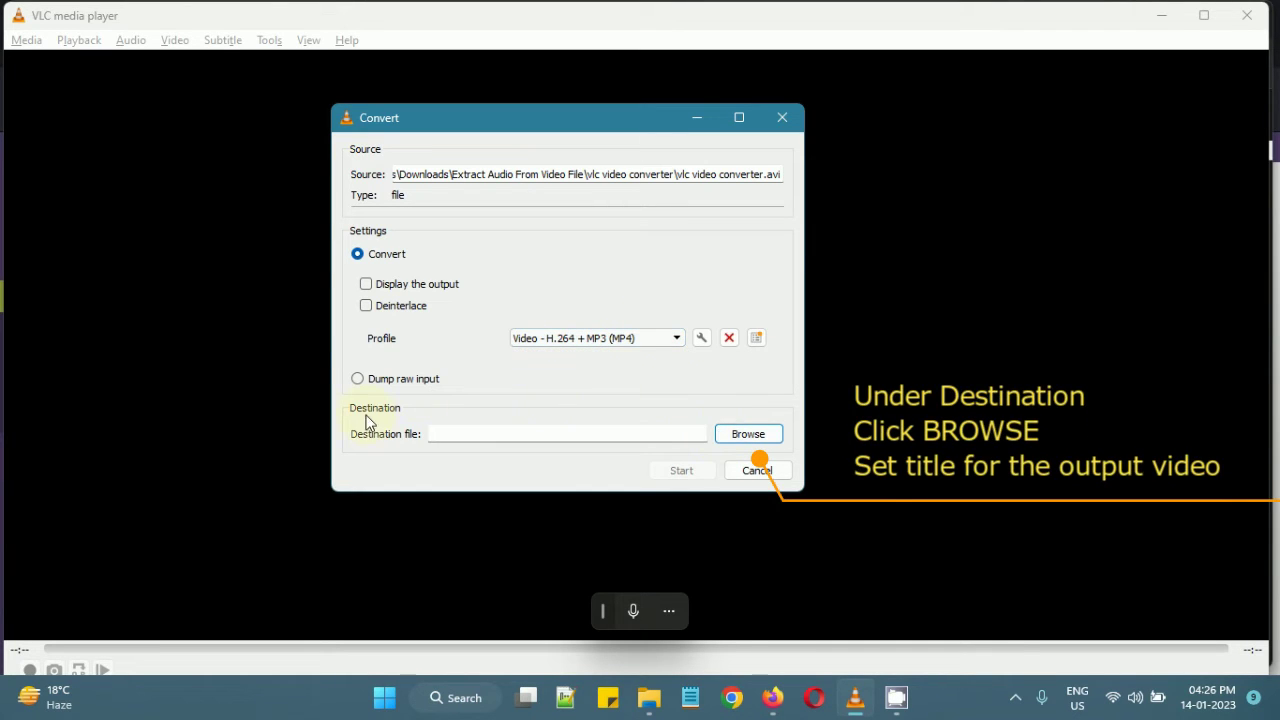
- Set the destination file to video-output in MP4 format in the vlc video converter folder and start the conversion
left_click(760, 434)
left_click(571, 417)
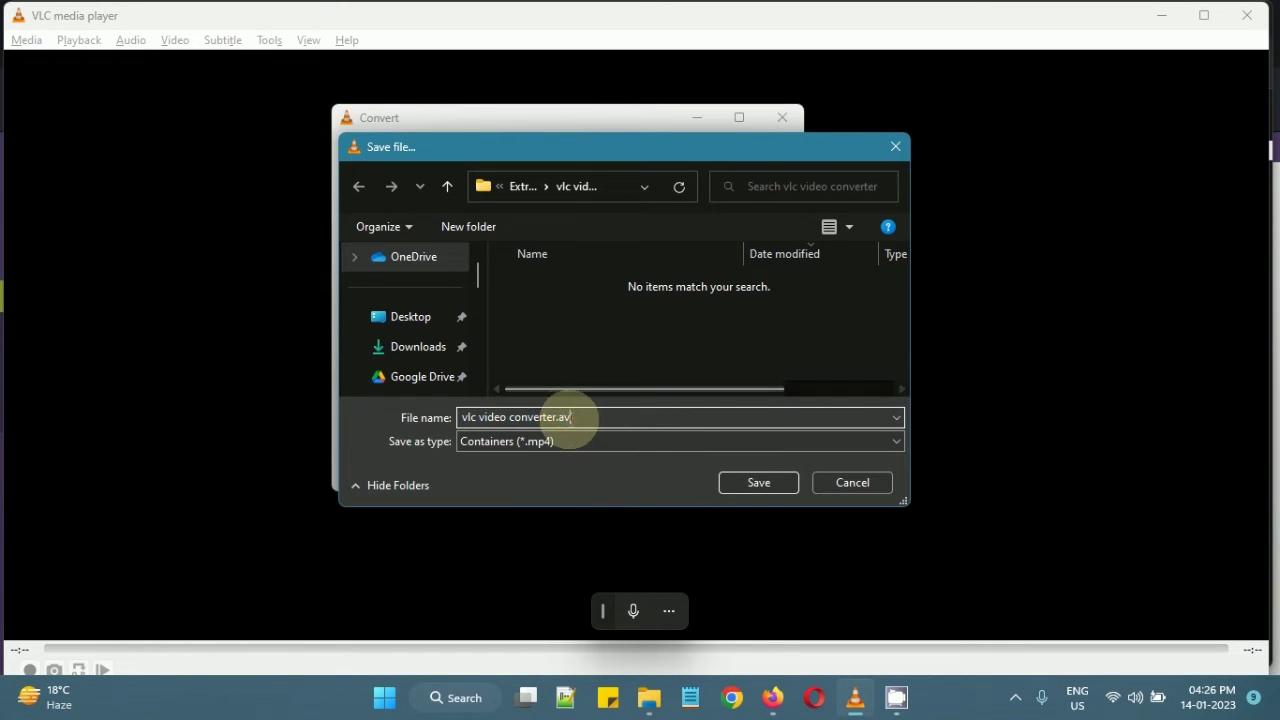
type("i")
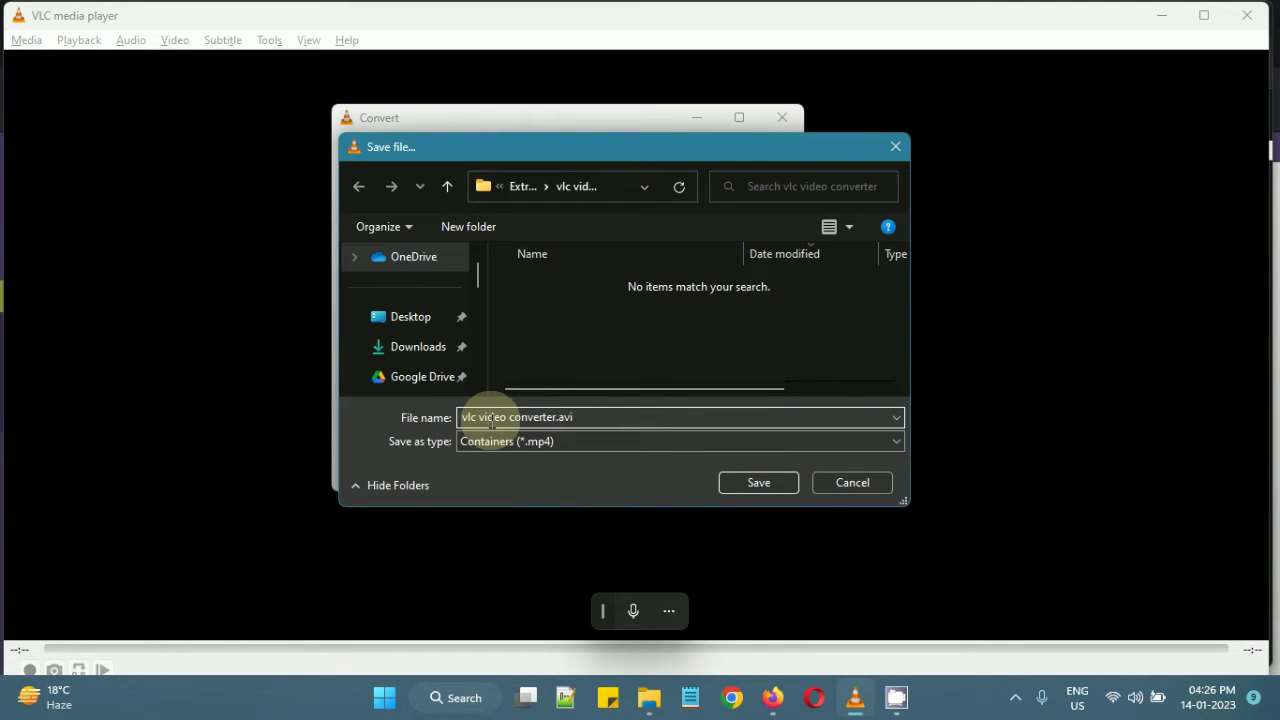
left_click_drag(460, 419, 574, 418)
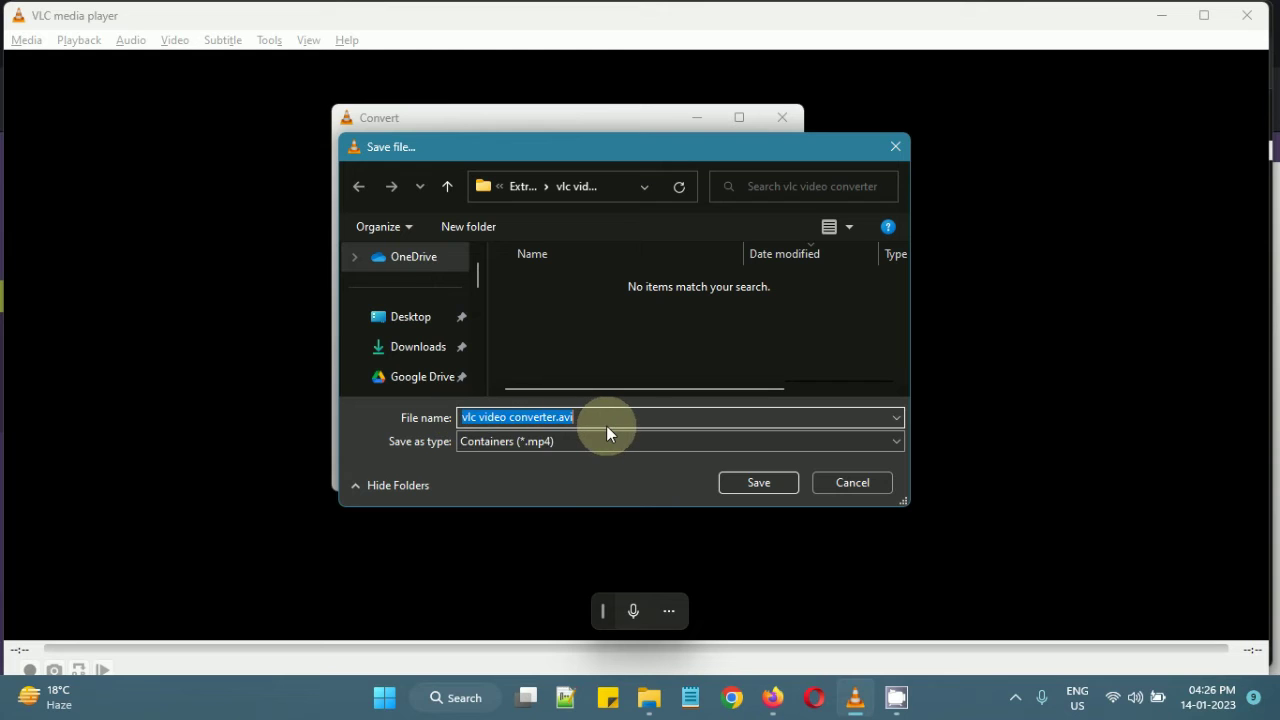
type("video")
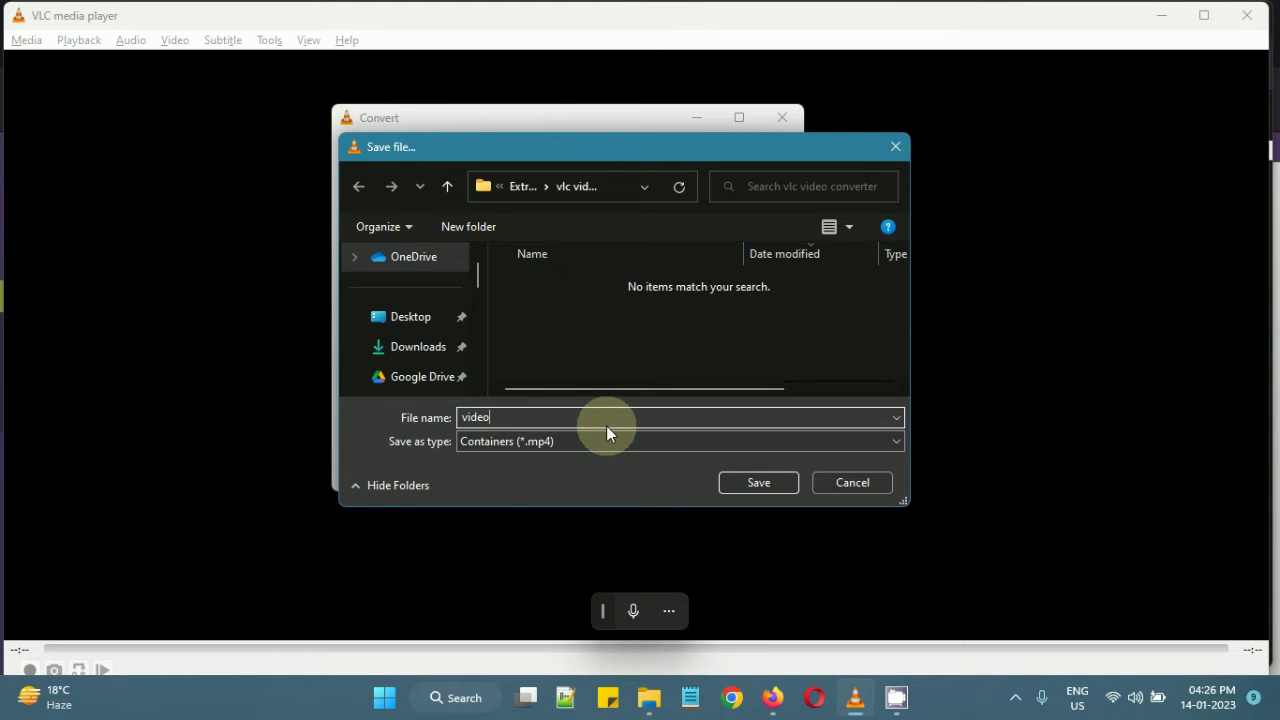
type("-output")
key("Tab")
left_click(732, 482)
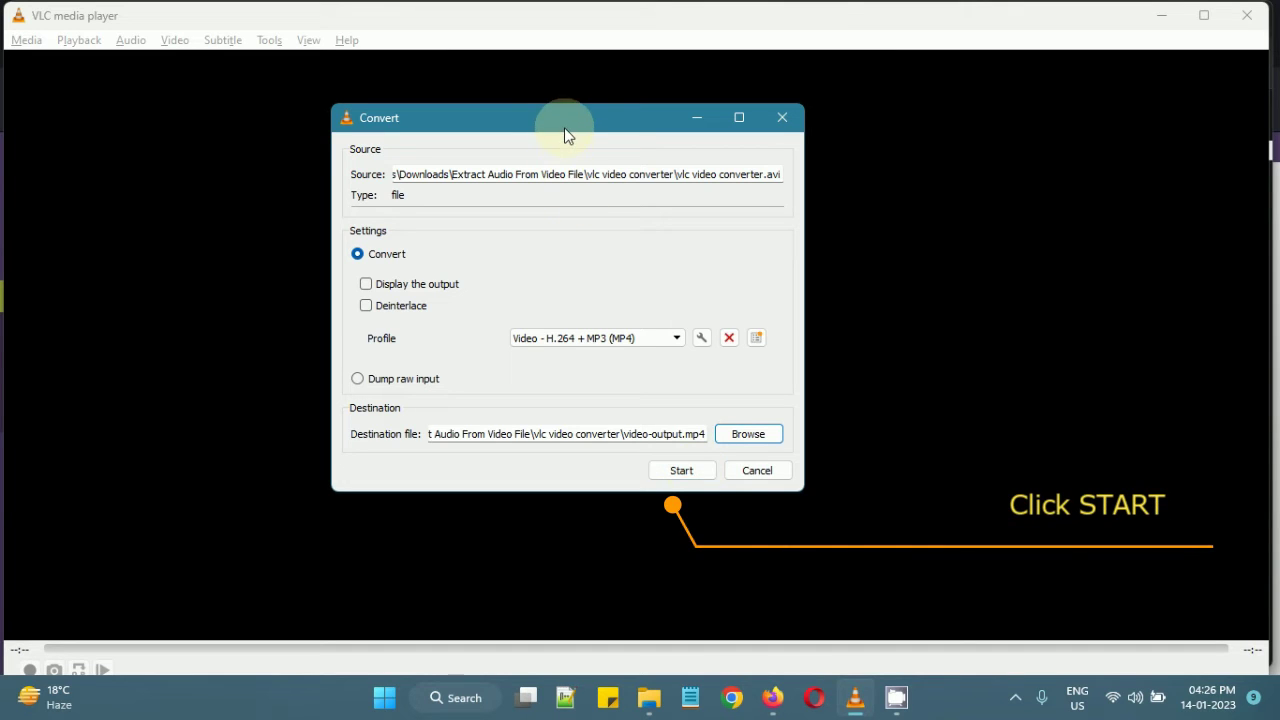
left_click_drag(564, 127, 452, 157)
left_click(572, 490)
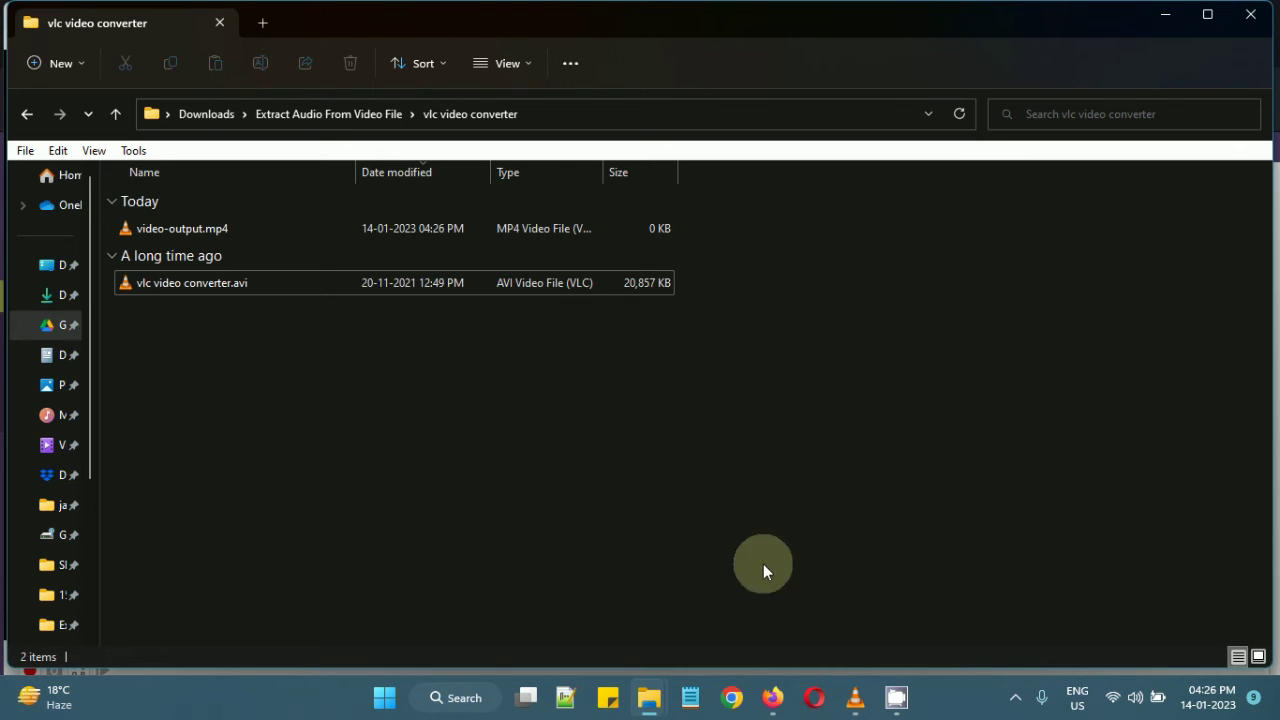
- Switch to VLC media player to check the conversion, shrink its window to show the playback controls, and minimize it
mouse_move(853, 700)
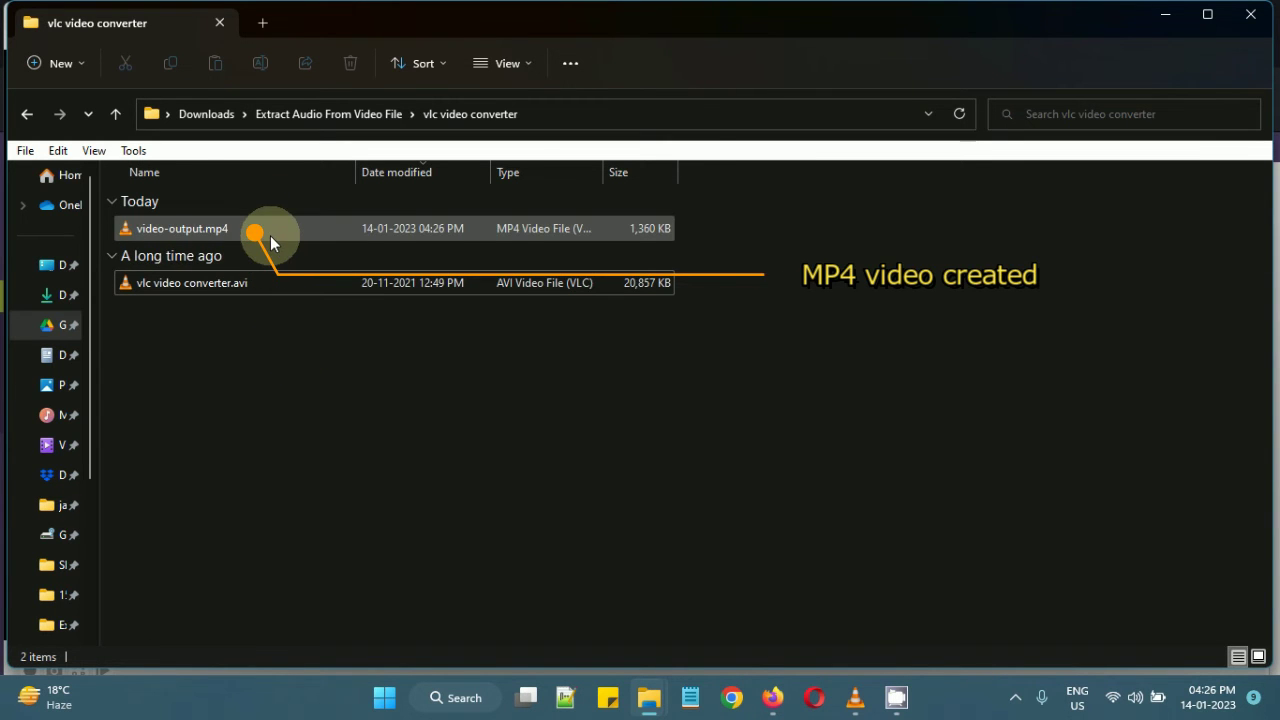
left_click(855, 697)
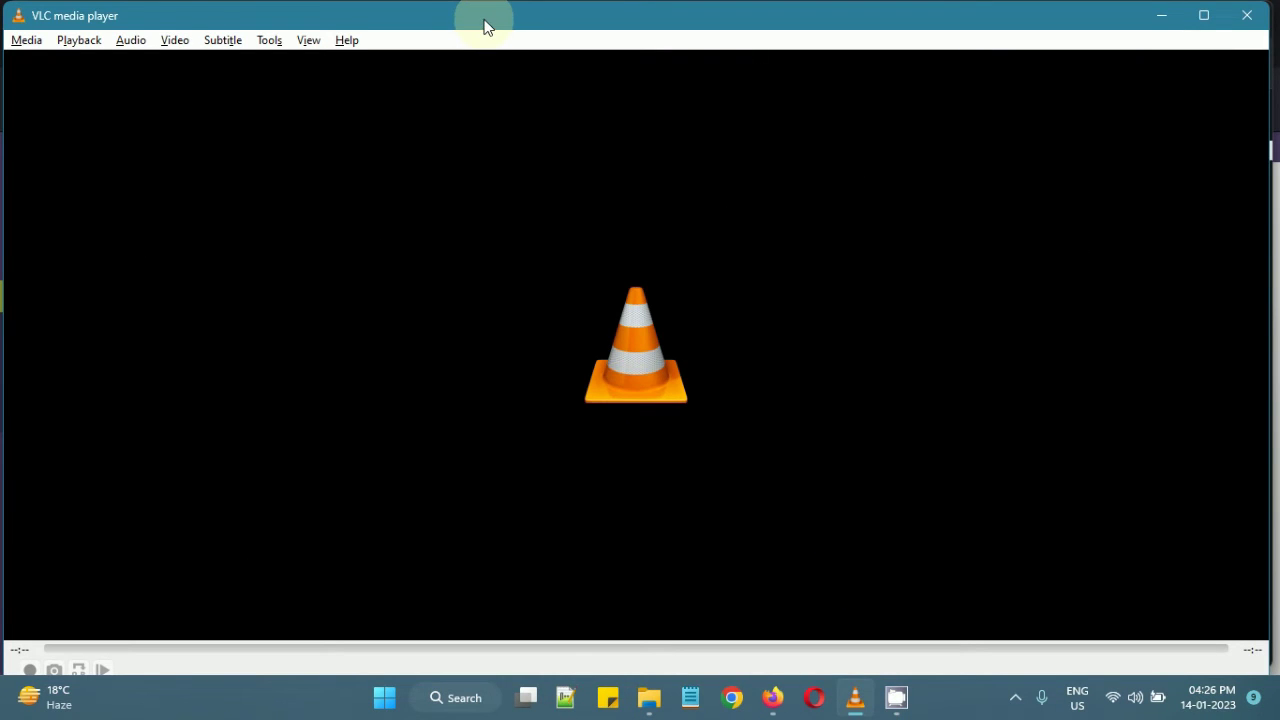
mouse_move(486, 26)
left_mouse_down()
mouse_move(560, 143)
mouse_move(466, 51)
mouse_move(500, 34)
left_mouse_up()
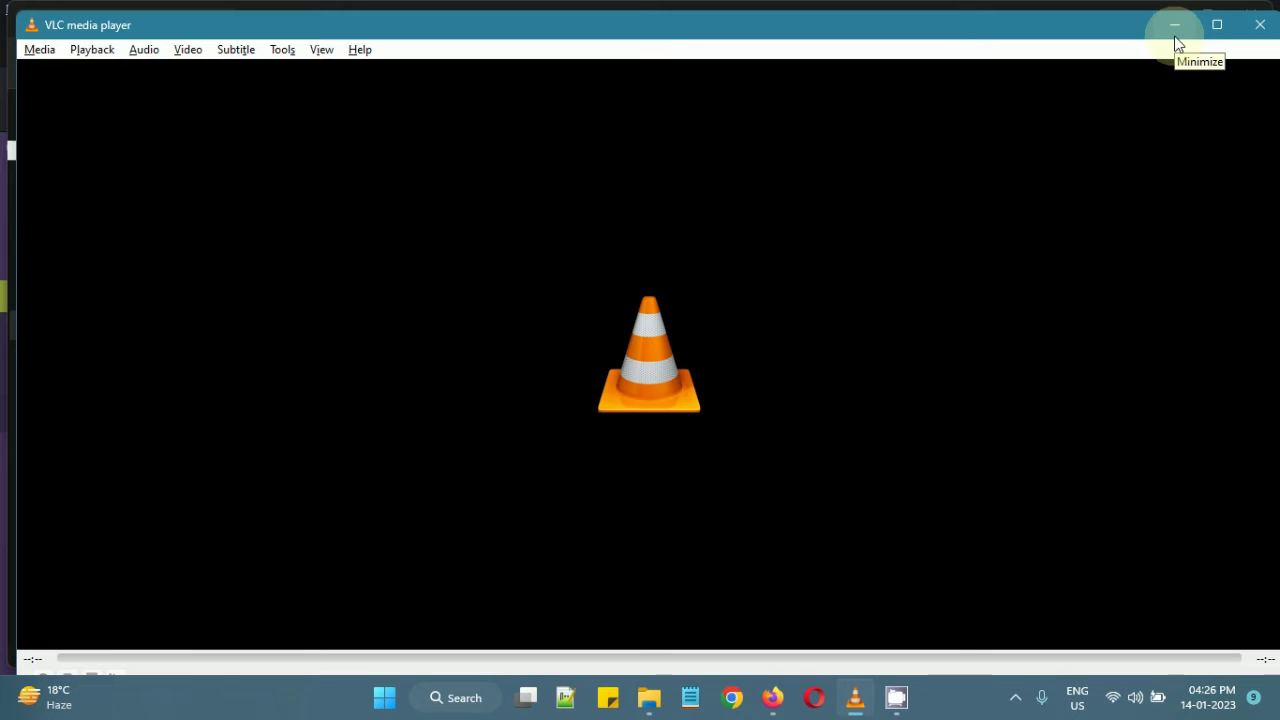
left_click_drag(1006, 12, 997, 129)
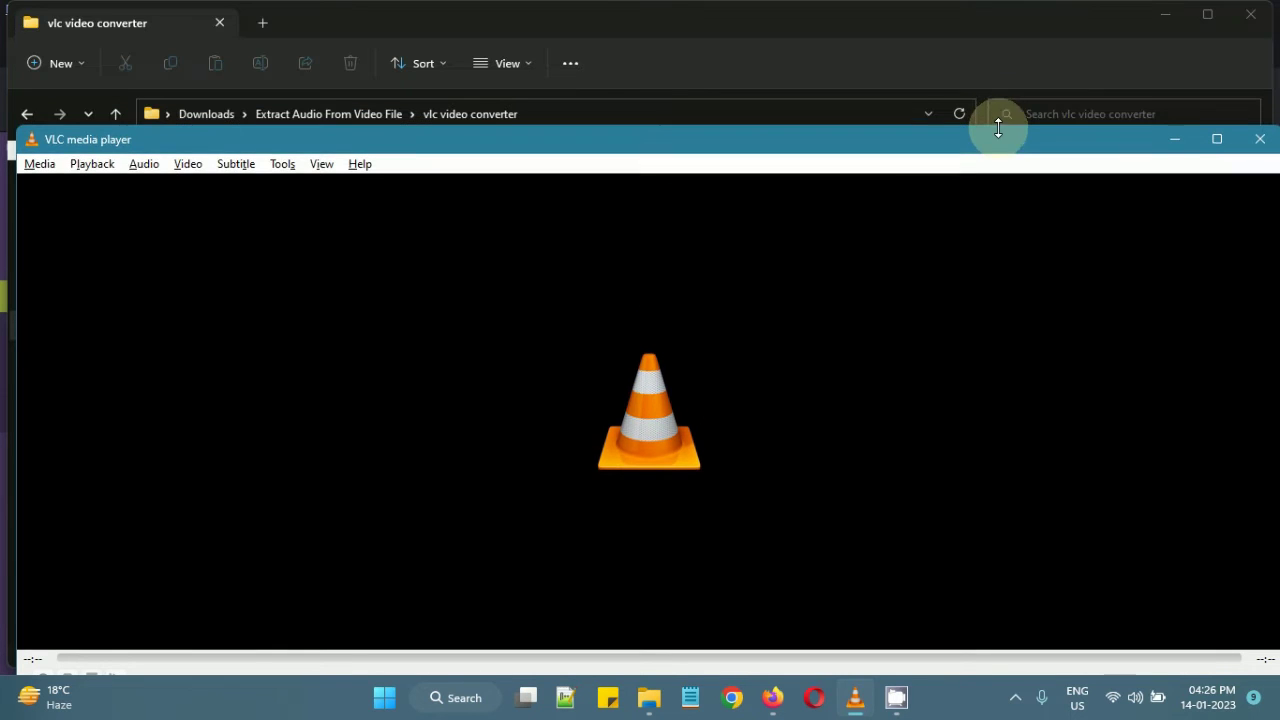
left_click_drag(16, 212, 423, 236)
left_click_drag(597, 146, 412, 72)
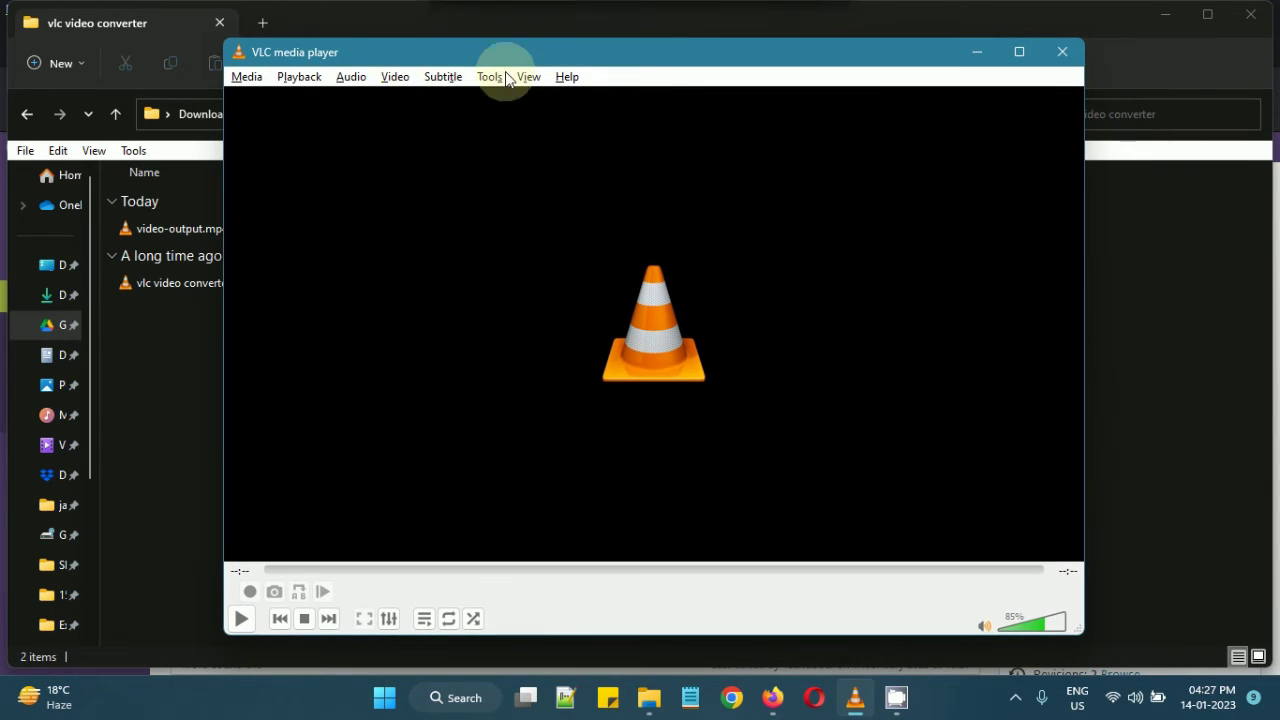
left_click(978, 63)
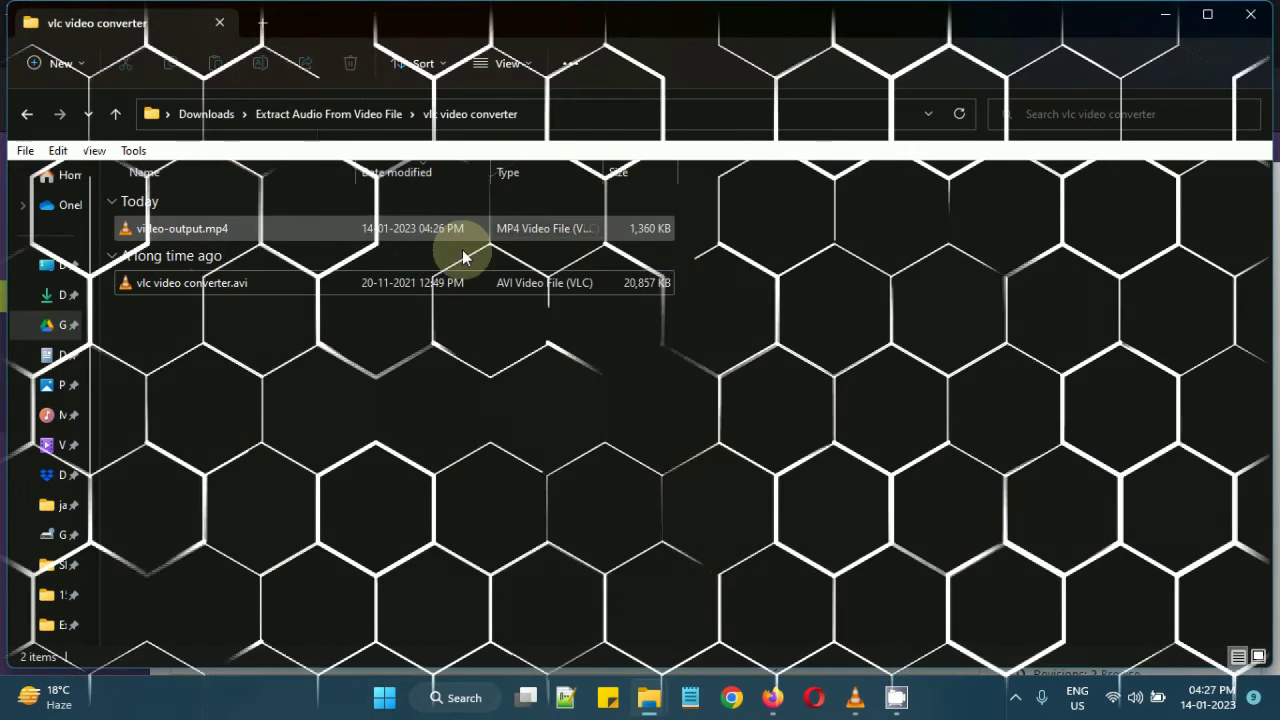
- Compare the file sizes of vlc video converter.avi and video-output.mp4, and preview different parts of the MP4 in VLC media player
left_click(257, 286)
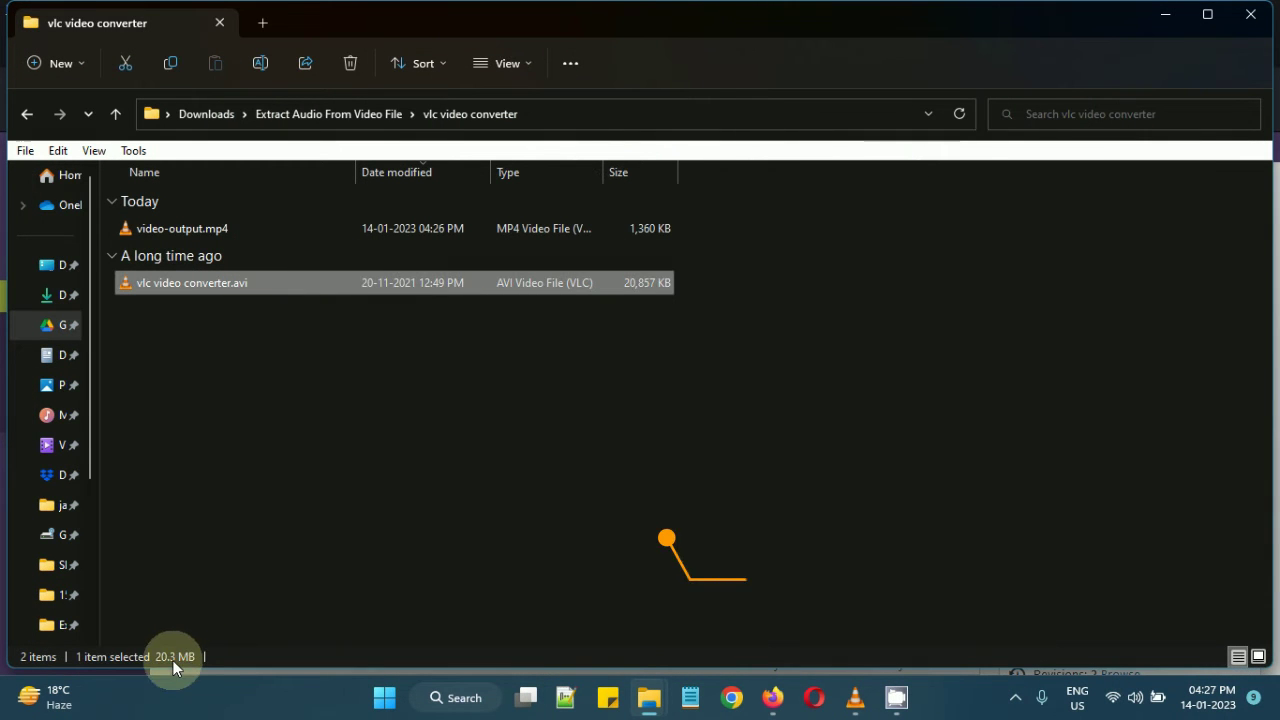
left_click(227, 233)
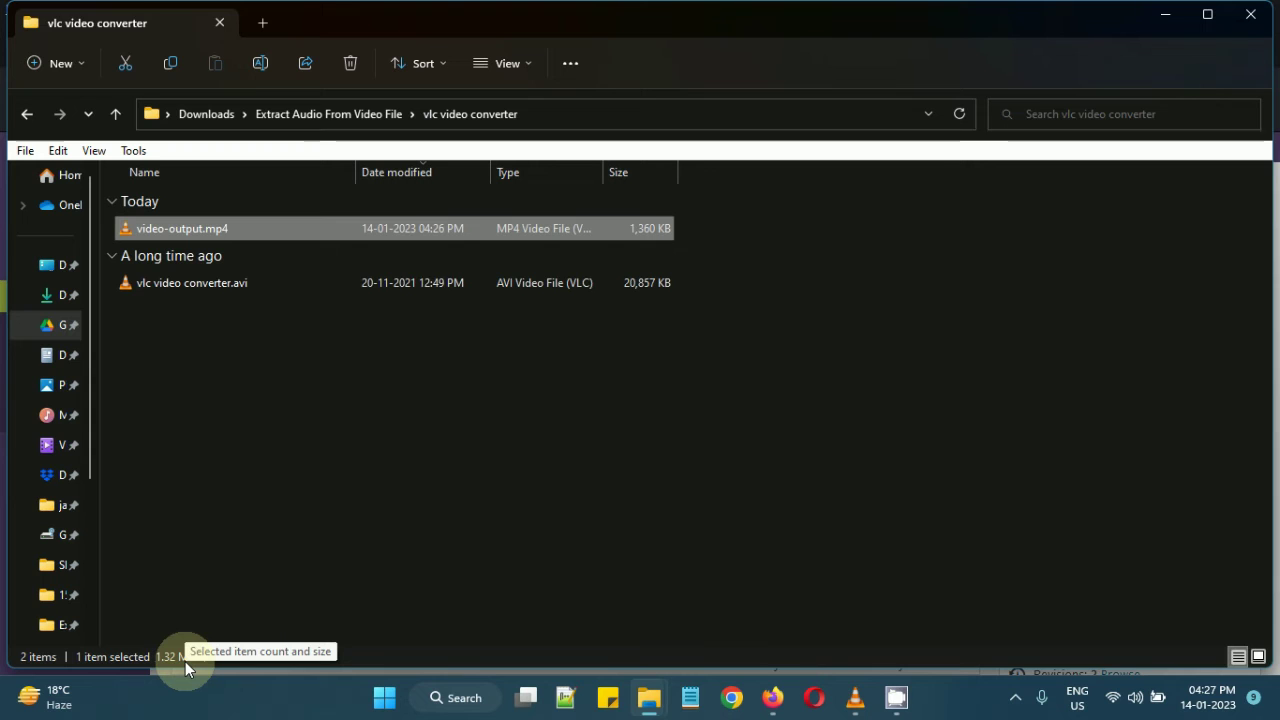
right_click(207, 228)
left_click(270, 289)
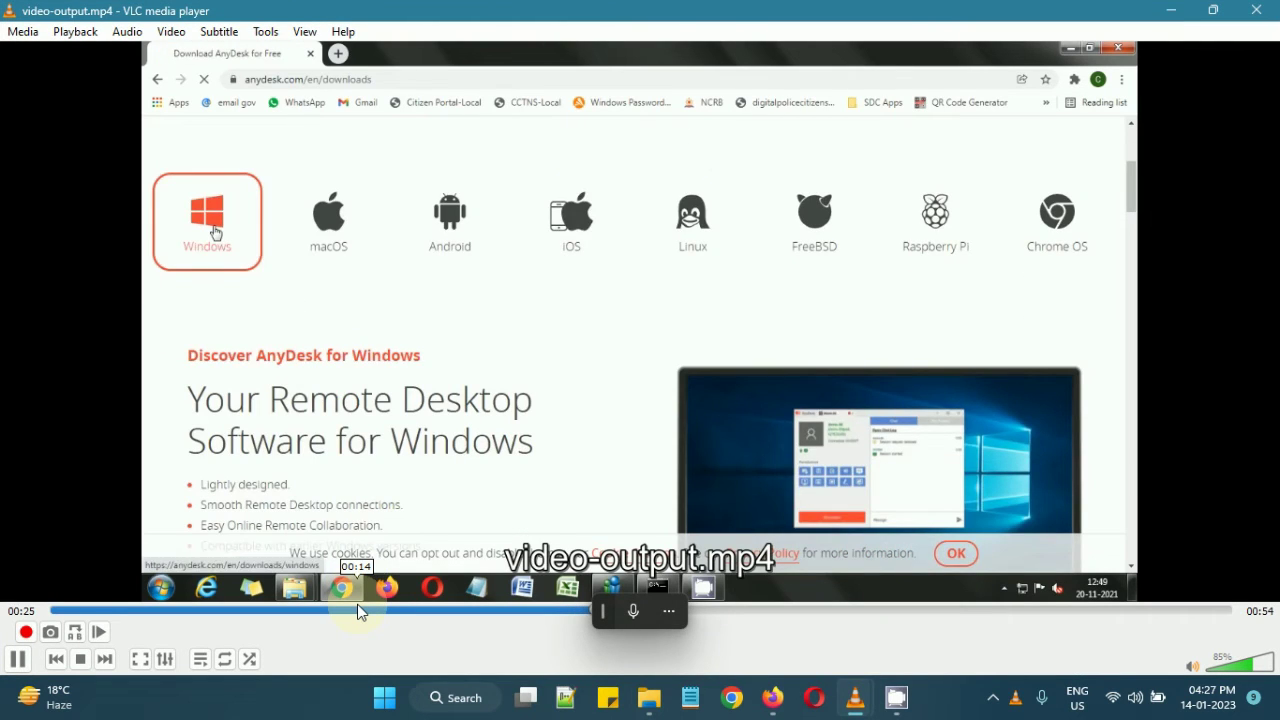
left_click_drag(357, 606, 52, 628)
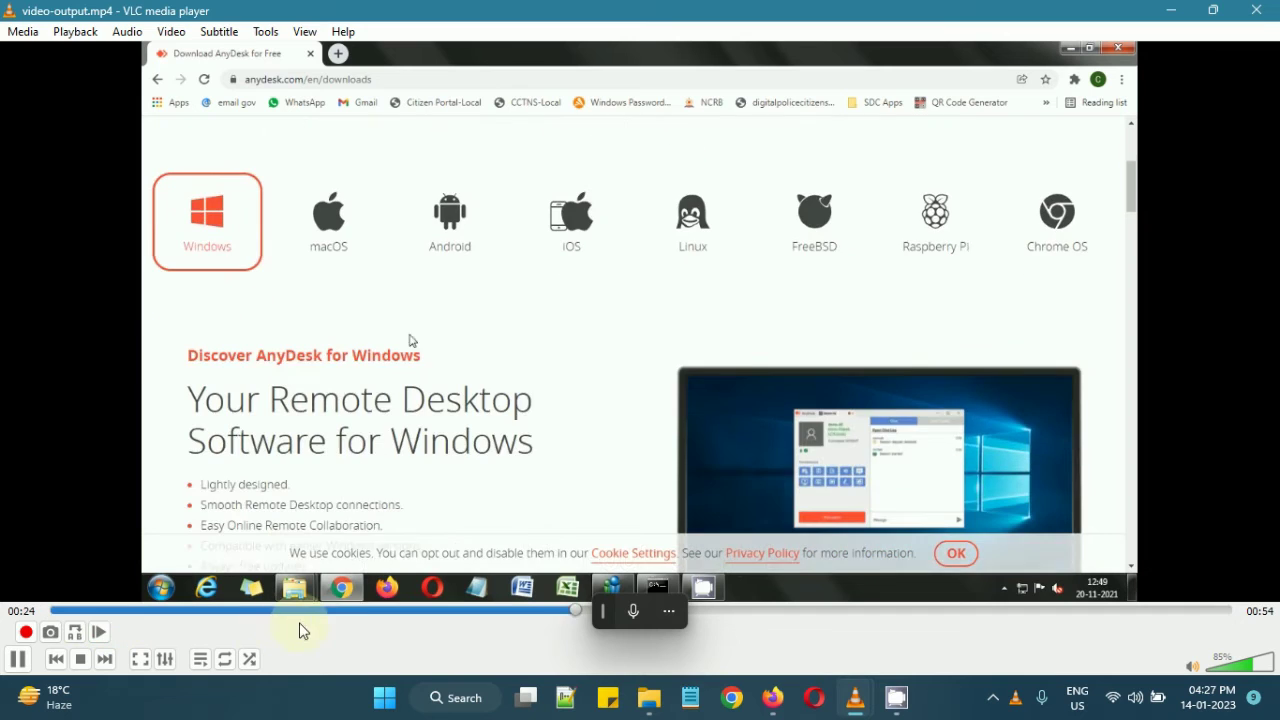
left_click_drag(880, 611, 1203, 612)
left_click(1256, 10)
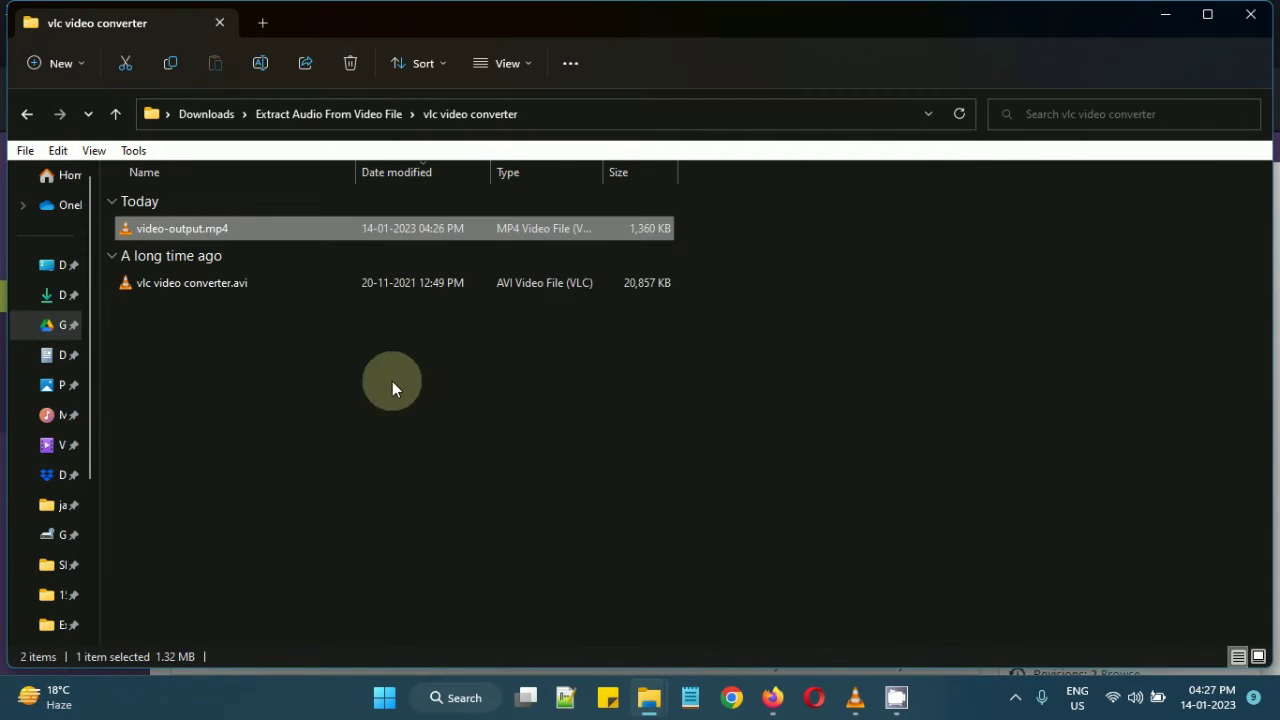
- Play the original vlc video converter.avi and skip ahead to about 00:49
left_click(232, 287)
double_click(232, 287)
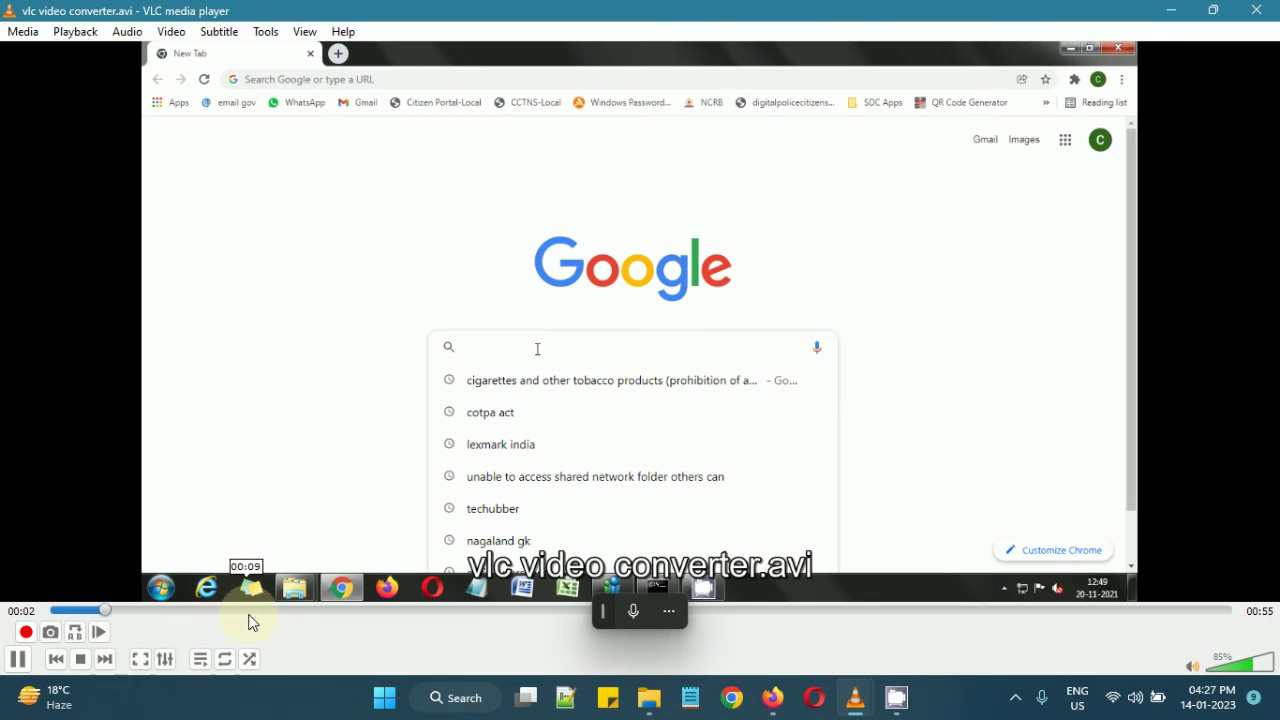
left_click(932, 610)
left_click(1110, 610)
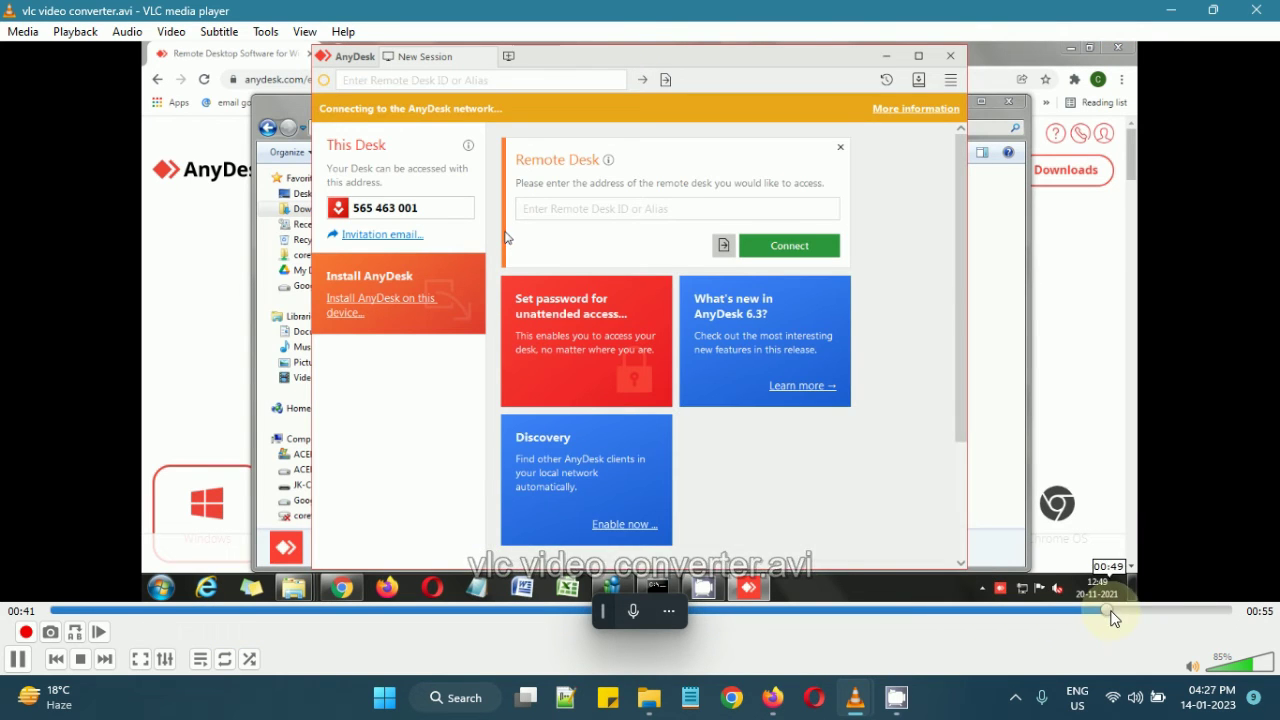
- Close the original AVI's playback and examine the MP4 output files in the vlc video converter folder
left_click(1252, 10)
left_click(172, 228)
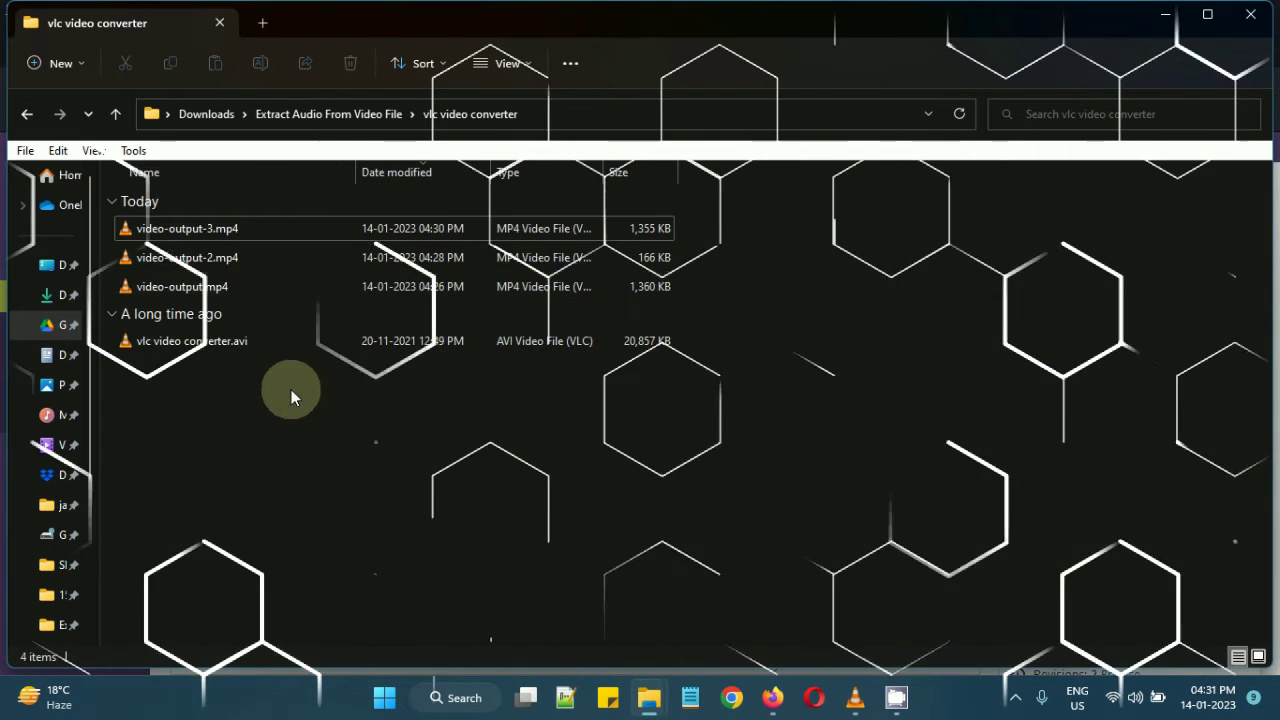
left_click(311, 483)
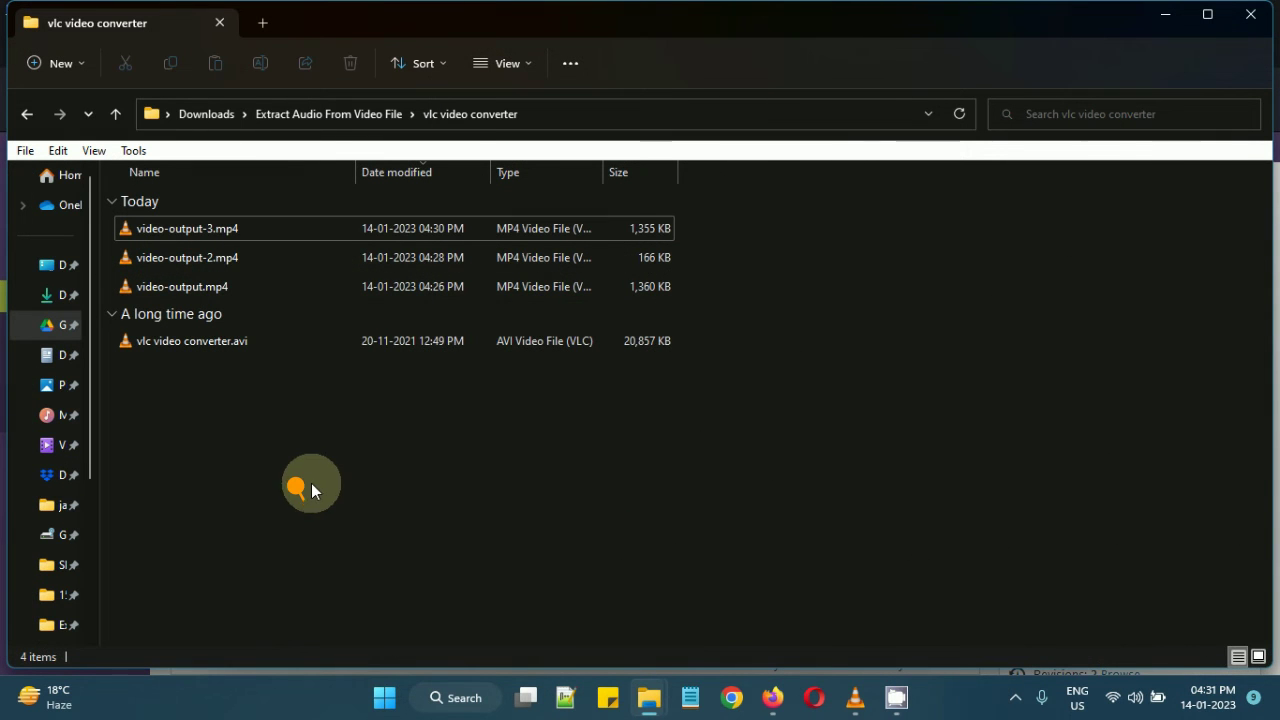
- Switch to VLC media player, examine the conversion profiles available for vlc video converter.avi, and cancel without converting
left_click(857, 697)
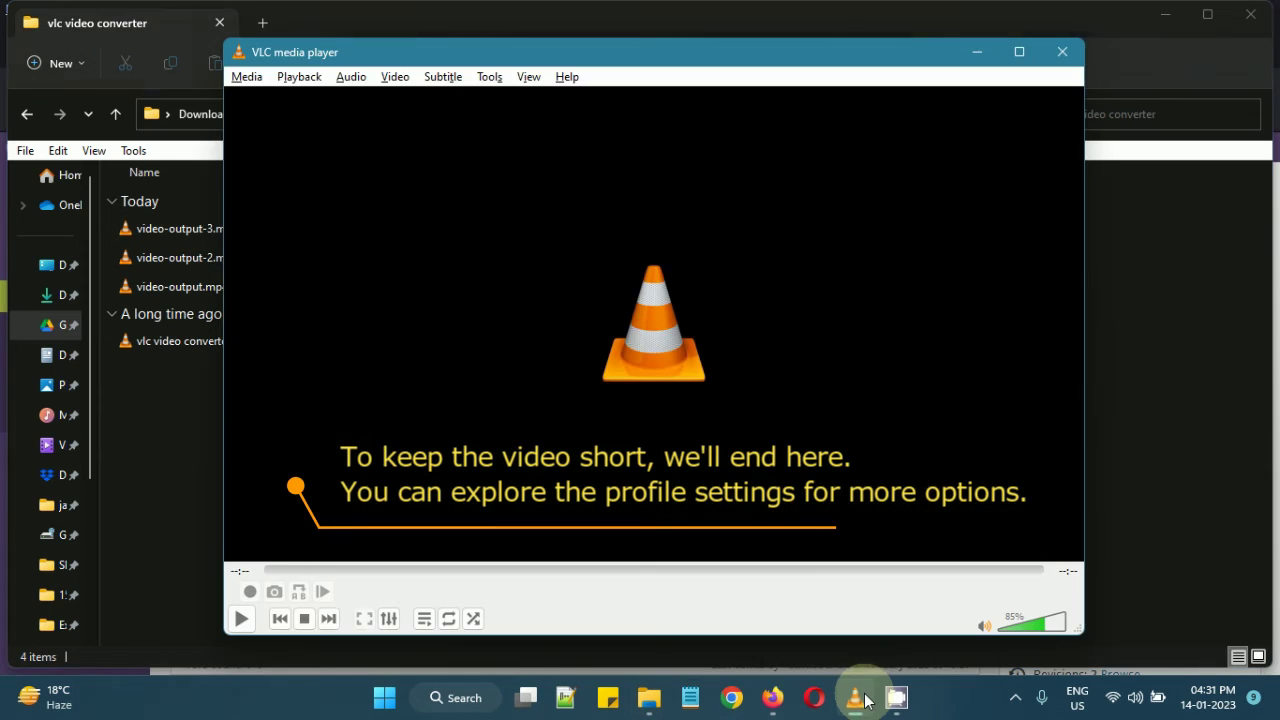
left_click(246, 77)
left_click(320, 293)
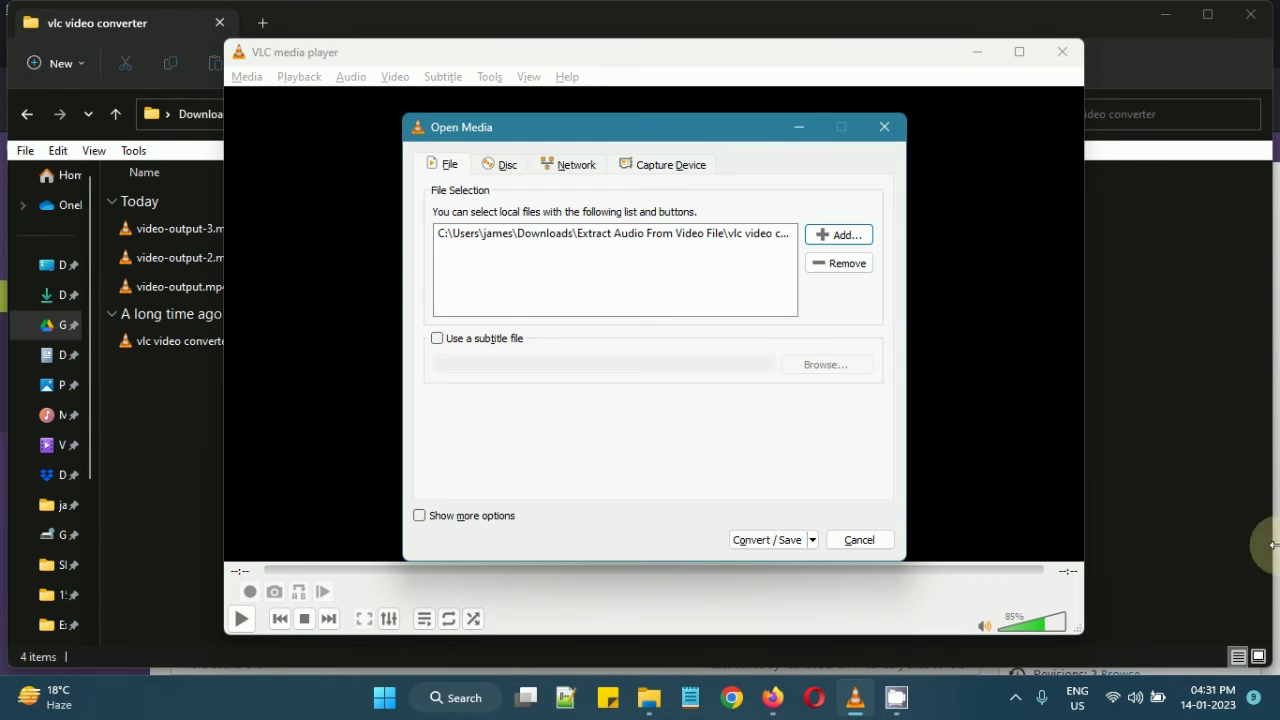
left_click(750, 233)
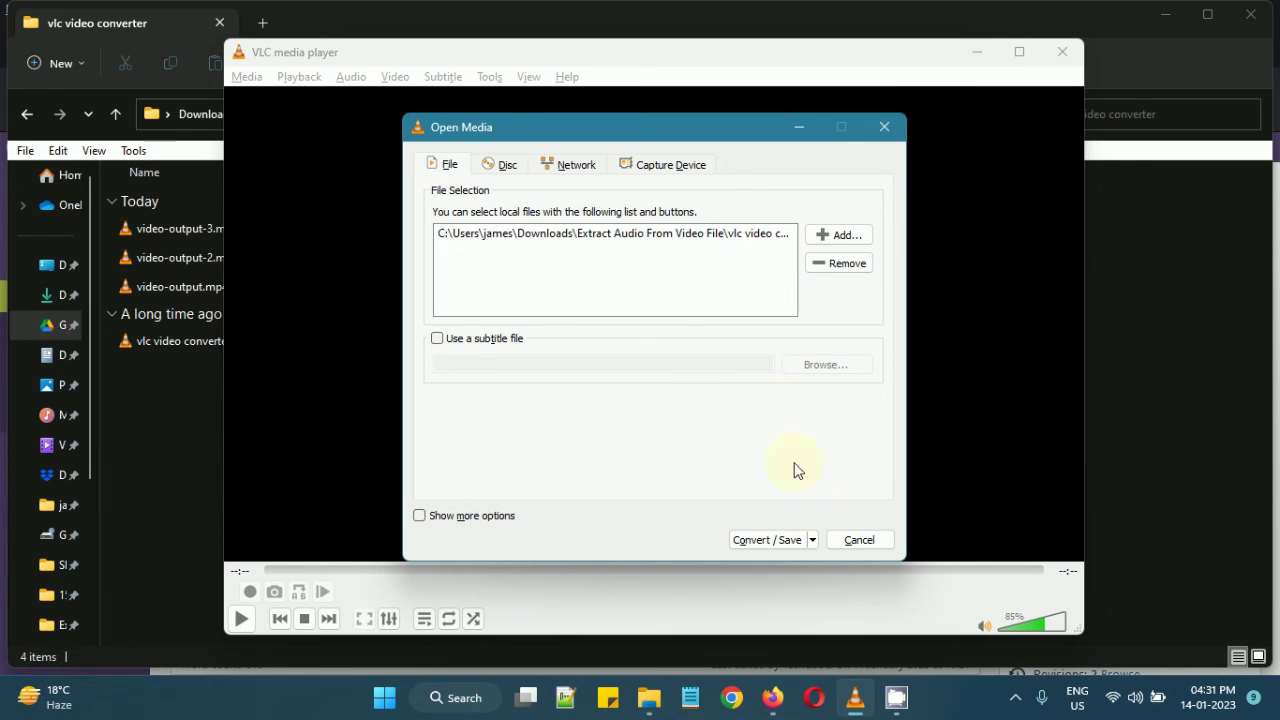
left_click(790, 539)
left_click(697, 377)
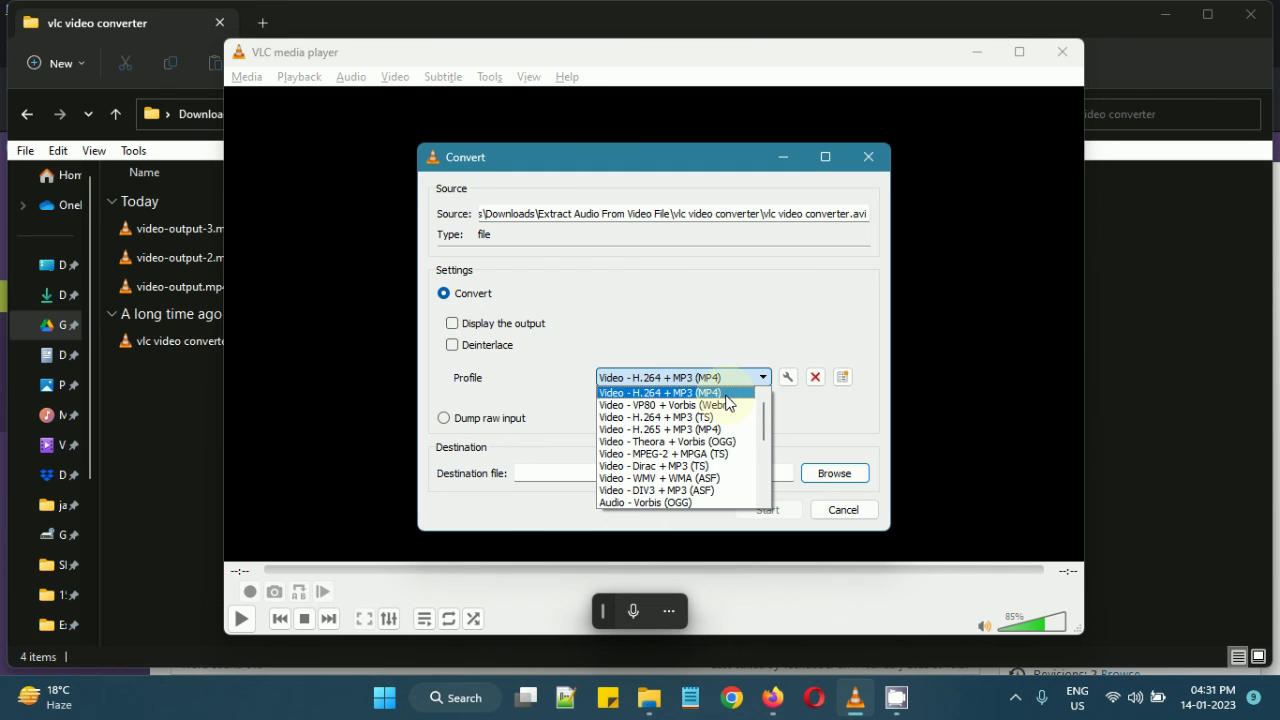
left_click(868, 516)
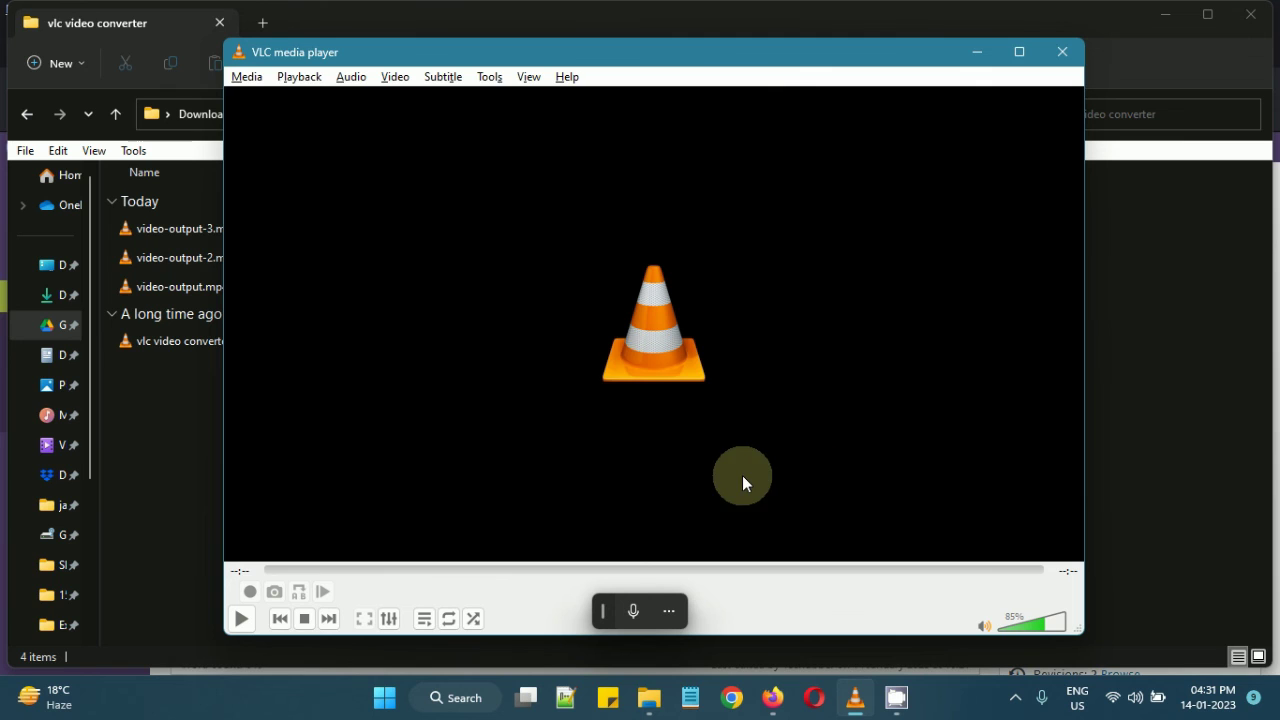
- Display the available commands for opening, converting and streaming media
left_click(262, 84)
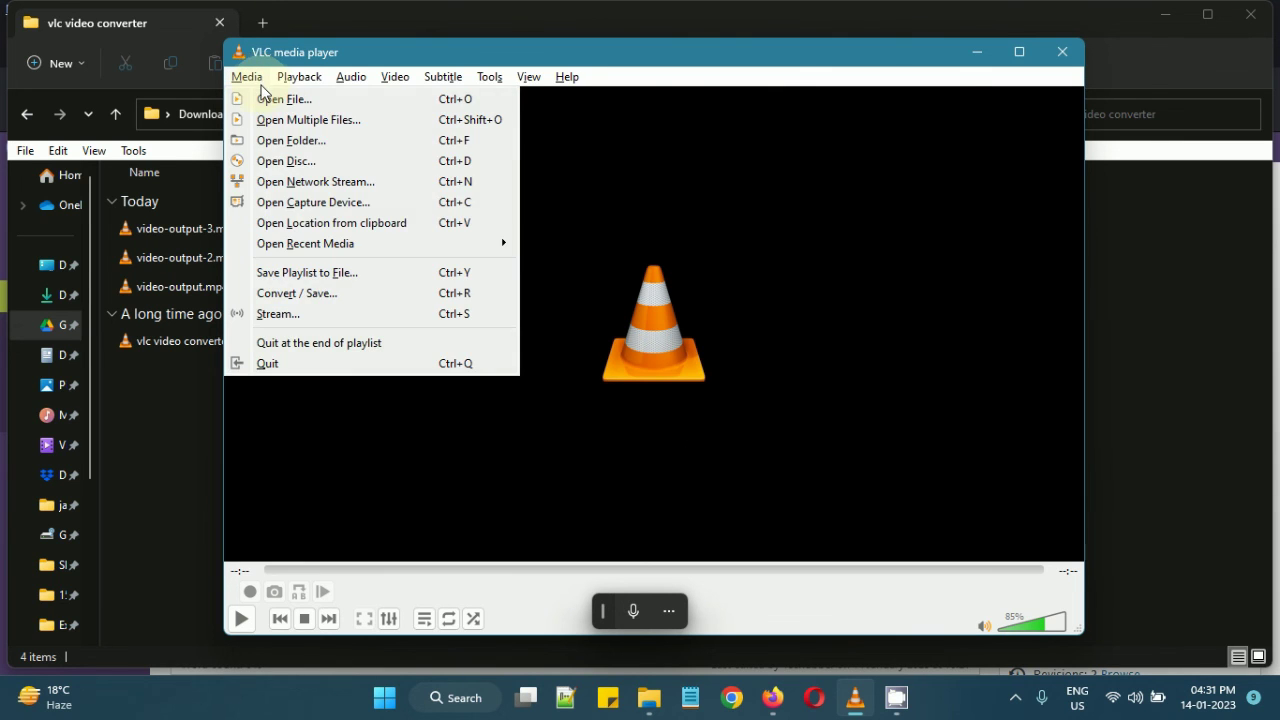